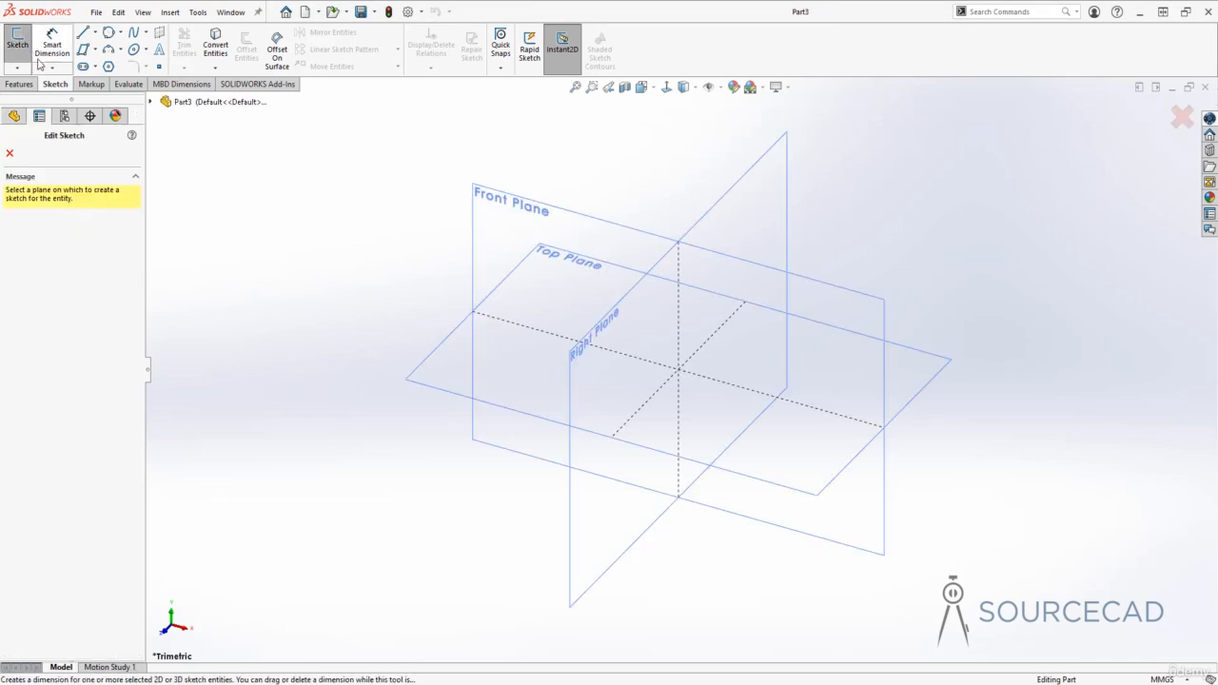
- Pick the Front Plane as the plane for the new Sketch1
click(492, 198)
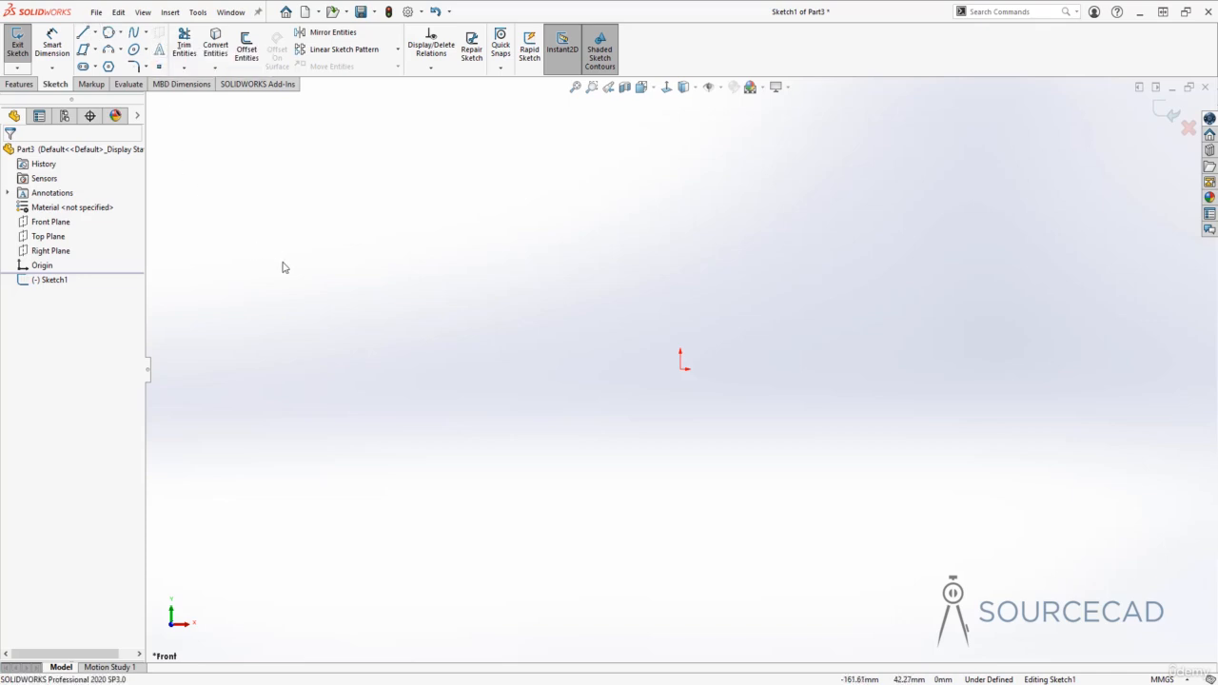
- Bring up the S shortcut toolbar and the Line flyout listing Line, Centerline and Midpoint Line
key(s)
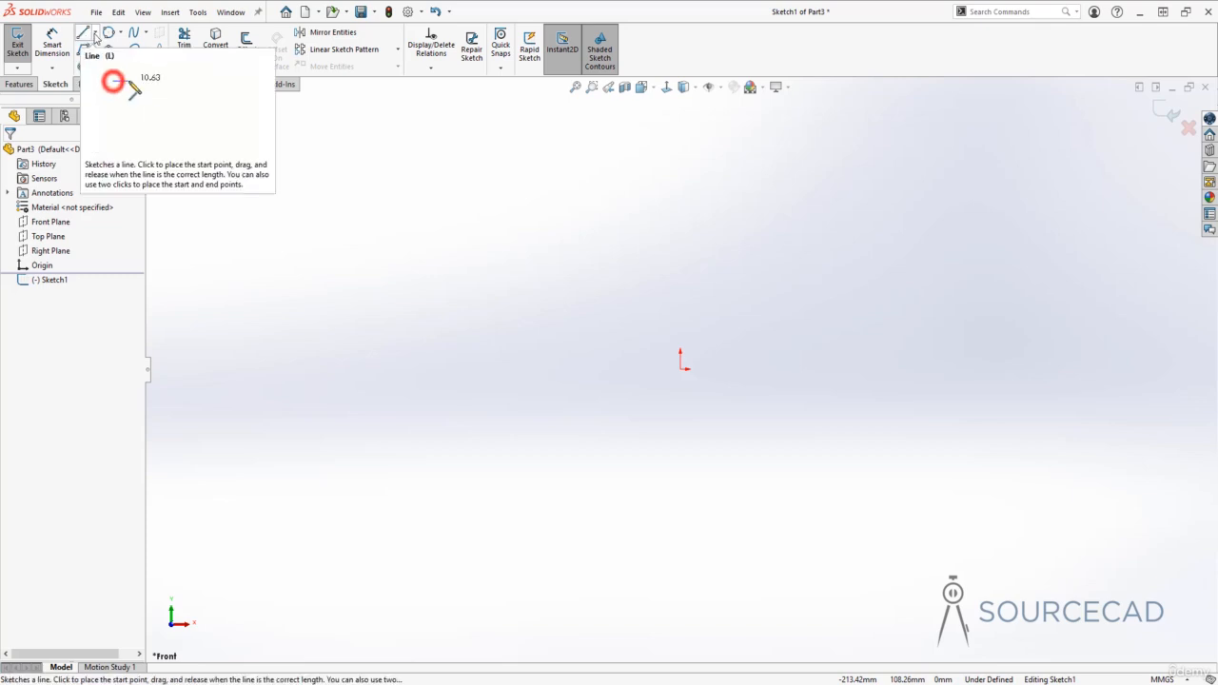
click(97, 36)
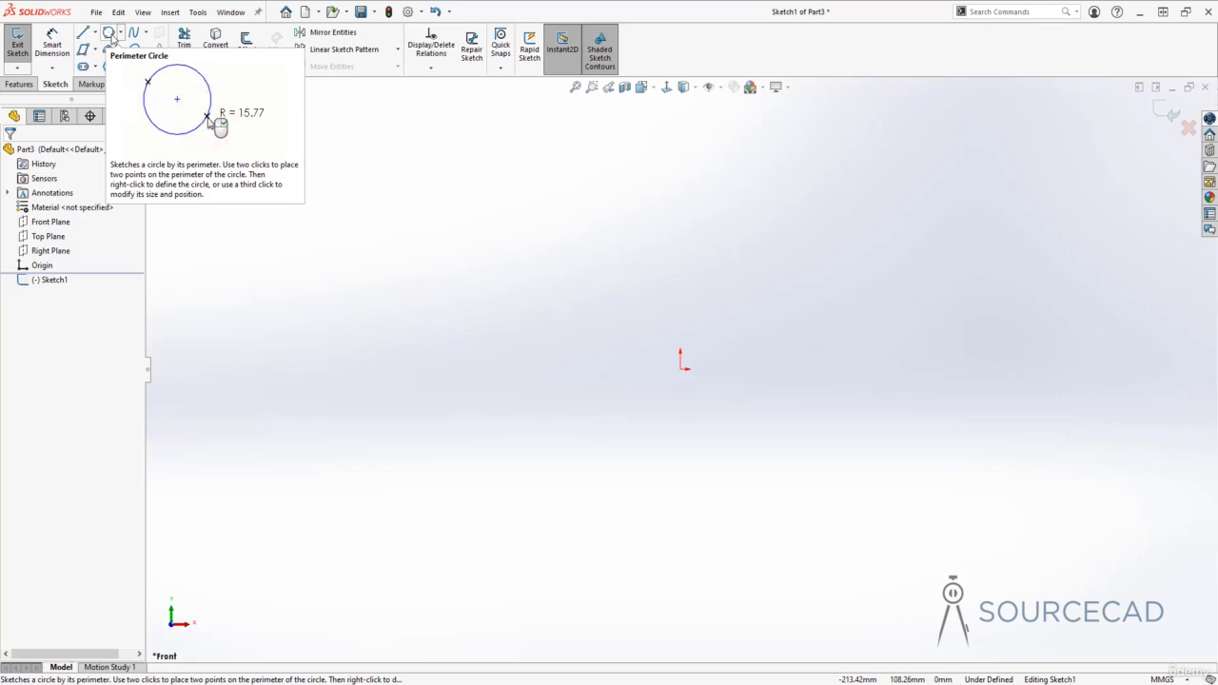
- Draw three connected straight lines as an open zigzag using the ordinary Line tool
click(96, 35)
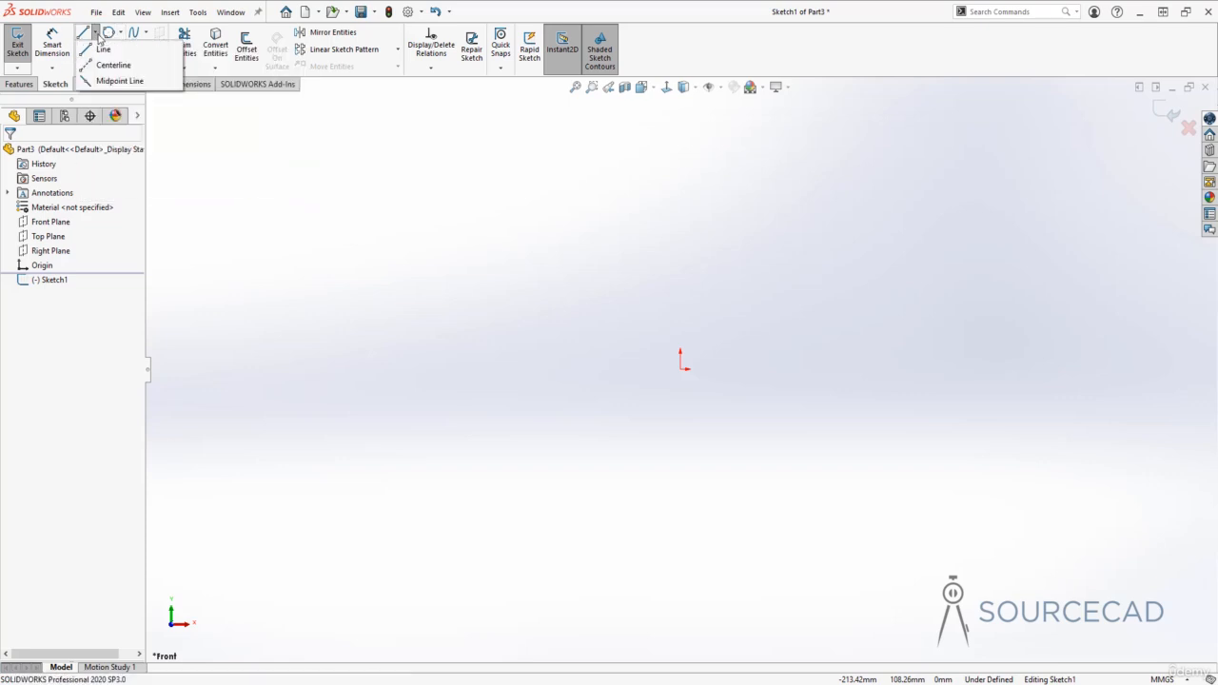
click(103, 50)
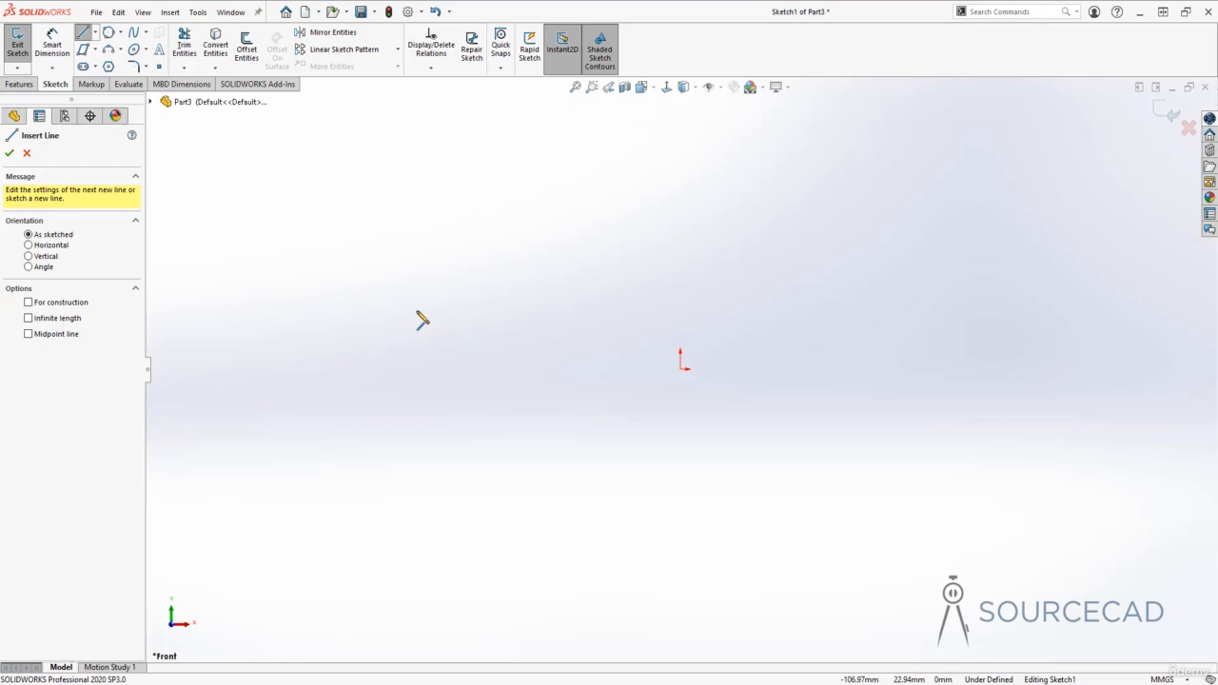
click(491, 261)
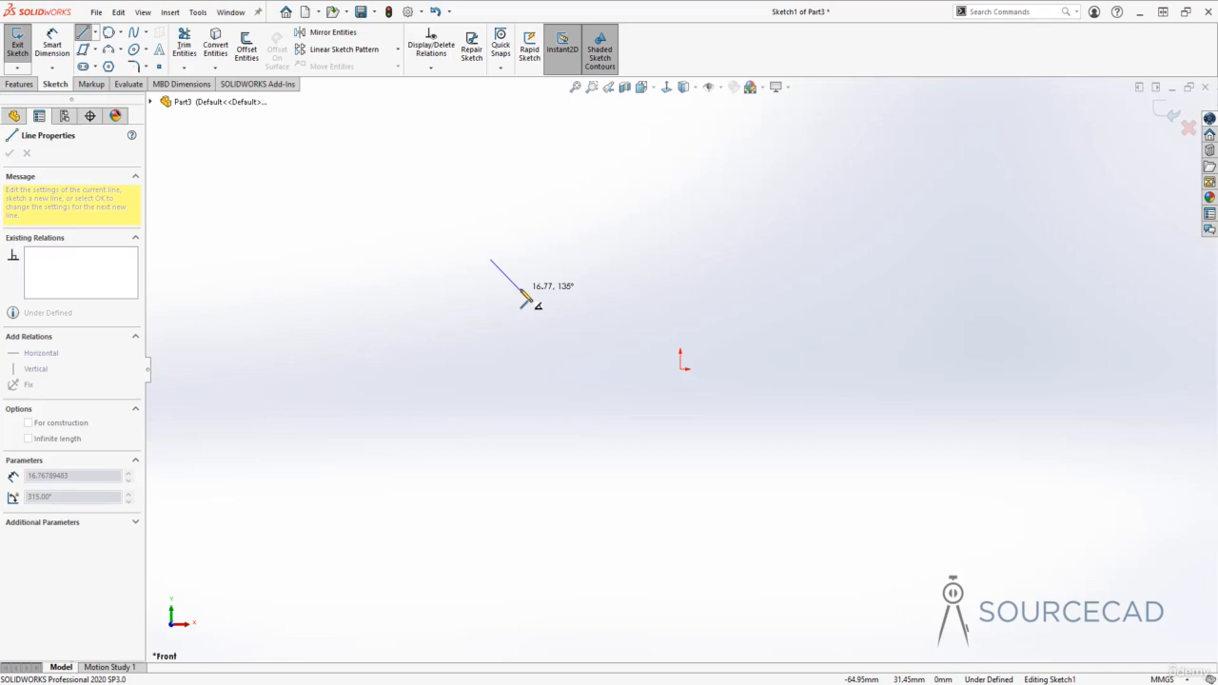
click(771, 211)
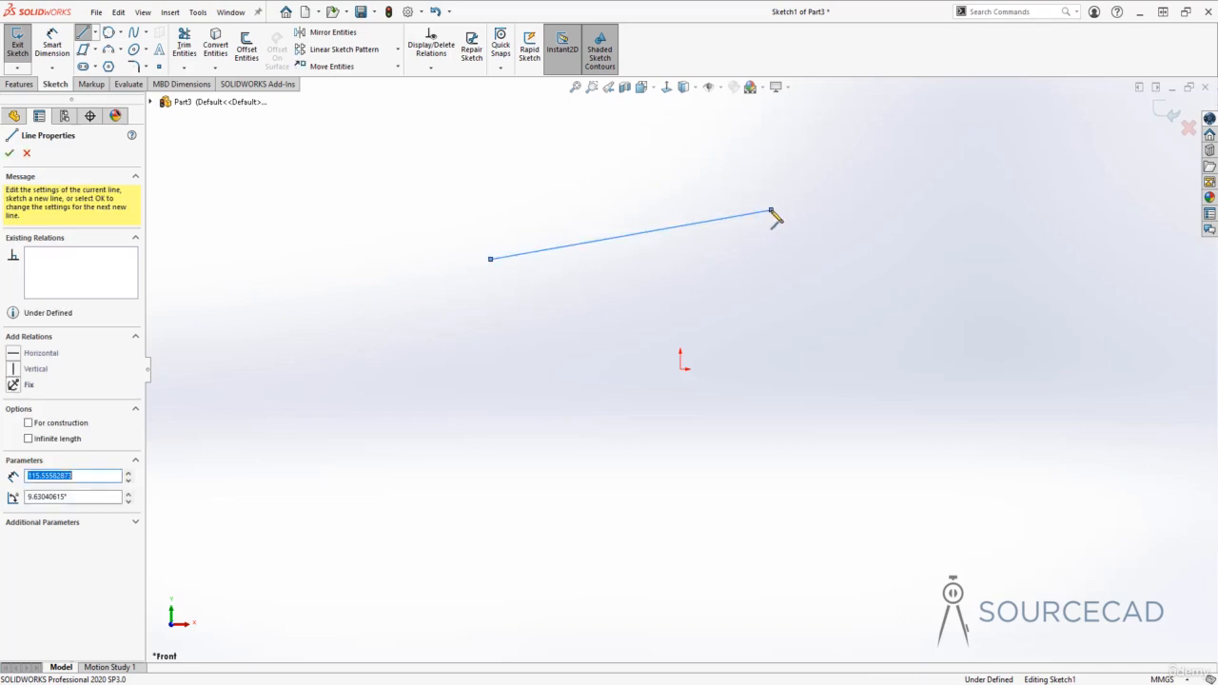
click(899, 324)
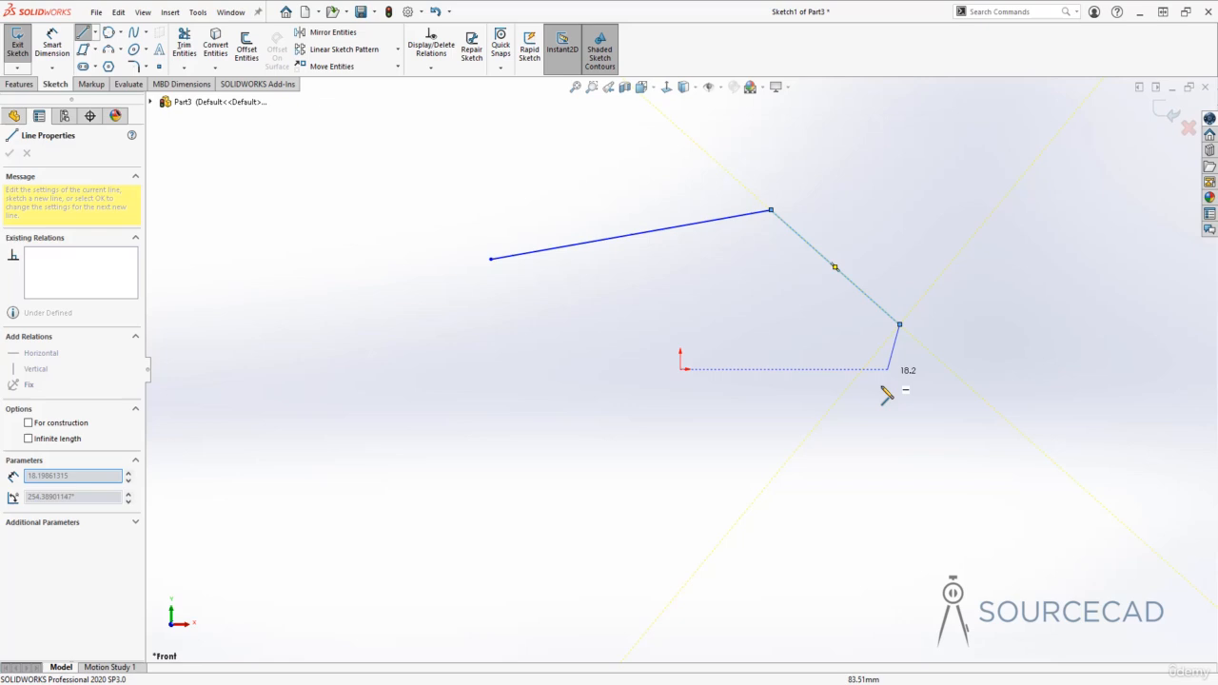
click(854, 486)
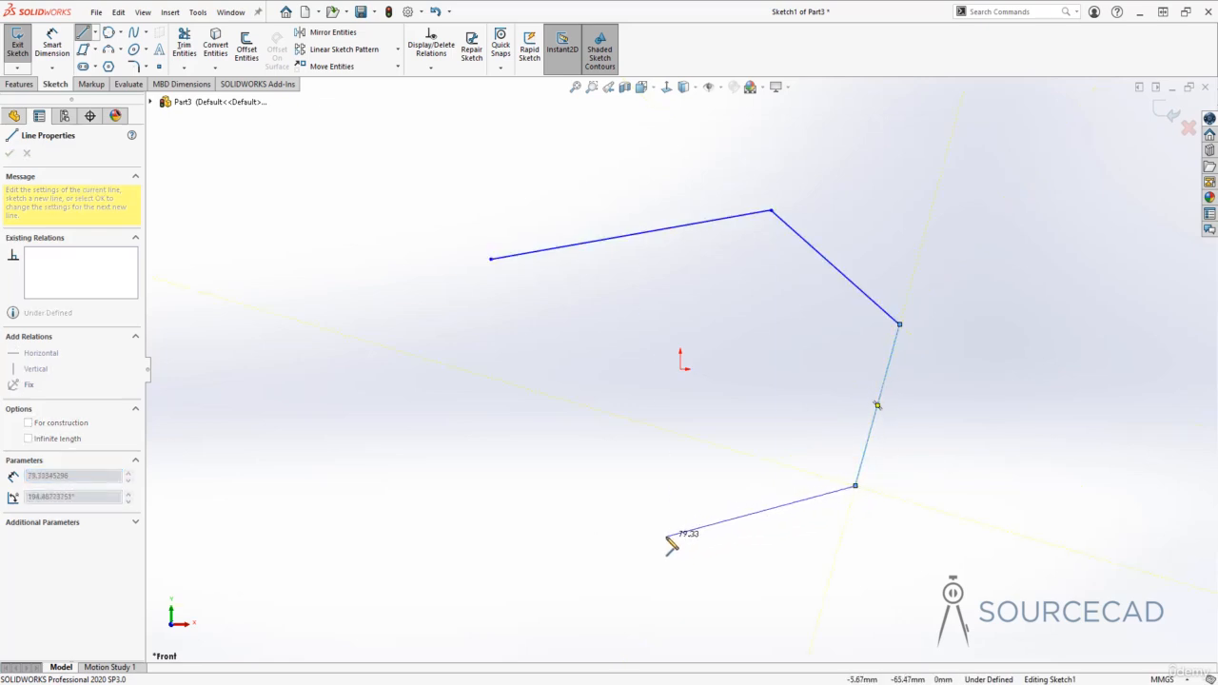
key(Escape)
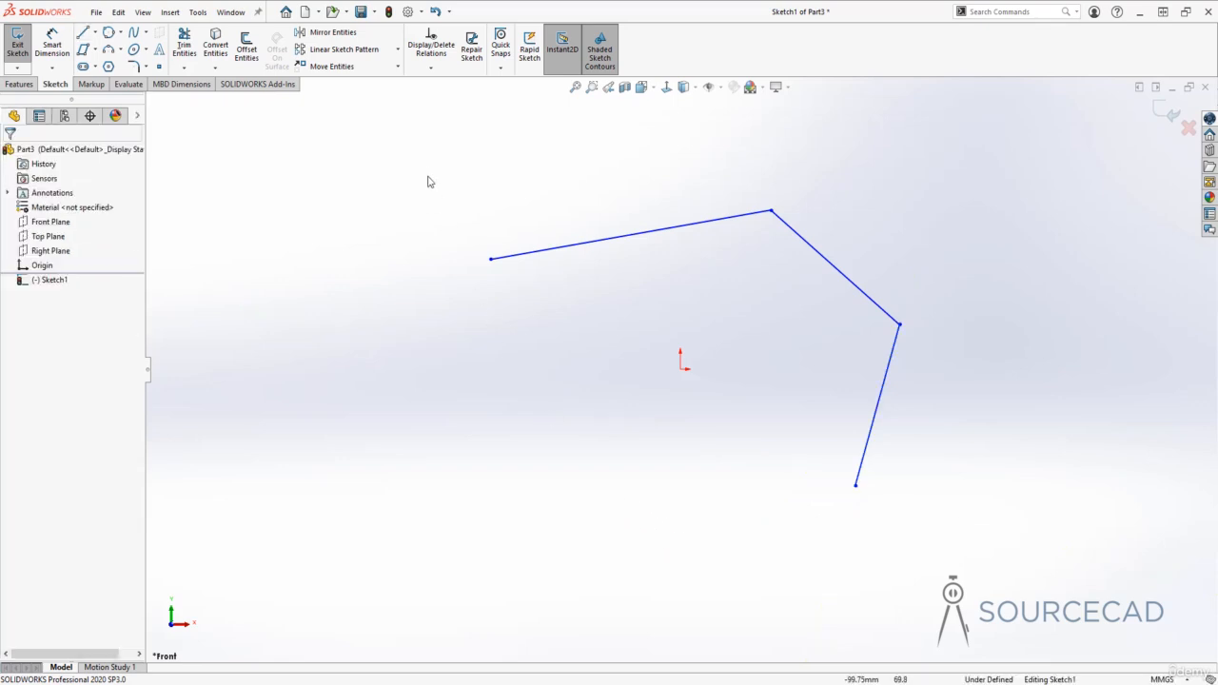
- Box-select the three practice lines and delete them
mouse_move(423, 164)
mouse_down()
mouse_move(639, 291)
mouse_move(984, 543)
mouse_move(984, 558)
mouse_move(974, 544)
mouse_move(987, 574)
mouse_up()
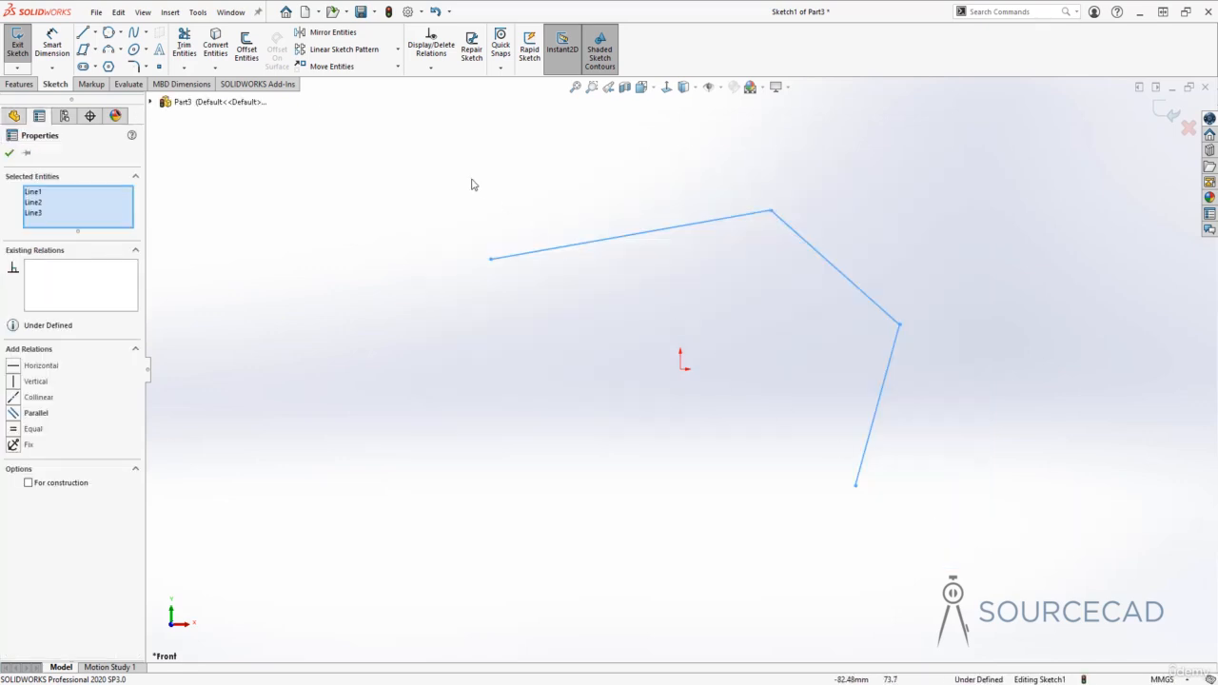
click(429, 153)
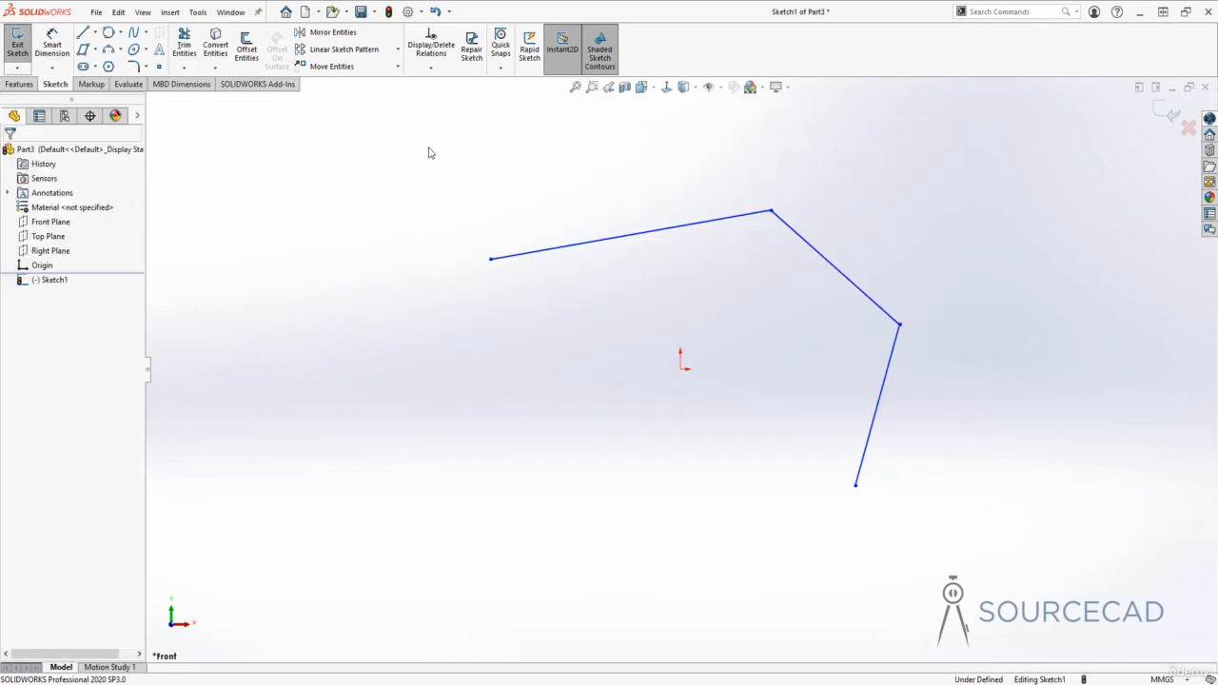
mouse_move(428, 148)
mouse_down()
mouse_move(663, 300)
mouse_move(967, 576)
mouse_up()
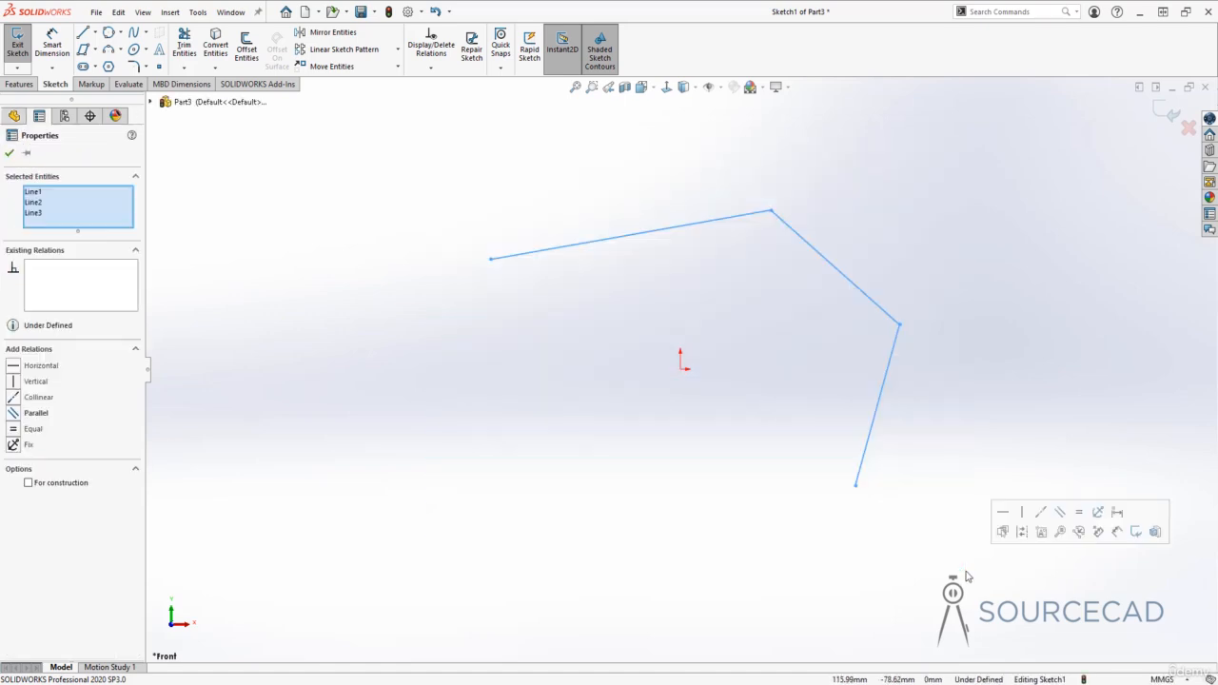
key(Delete)
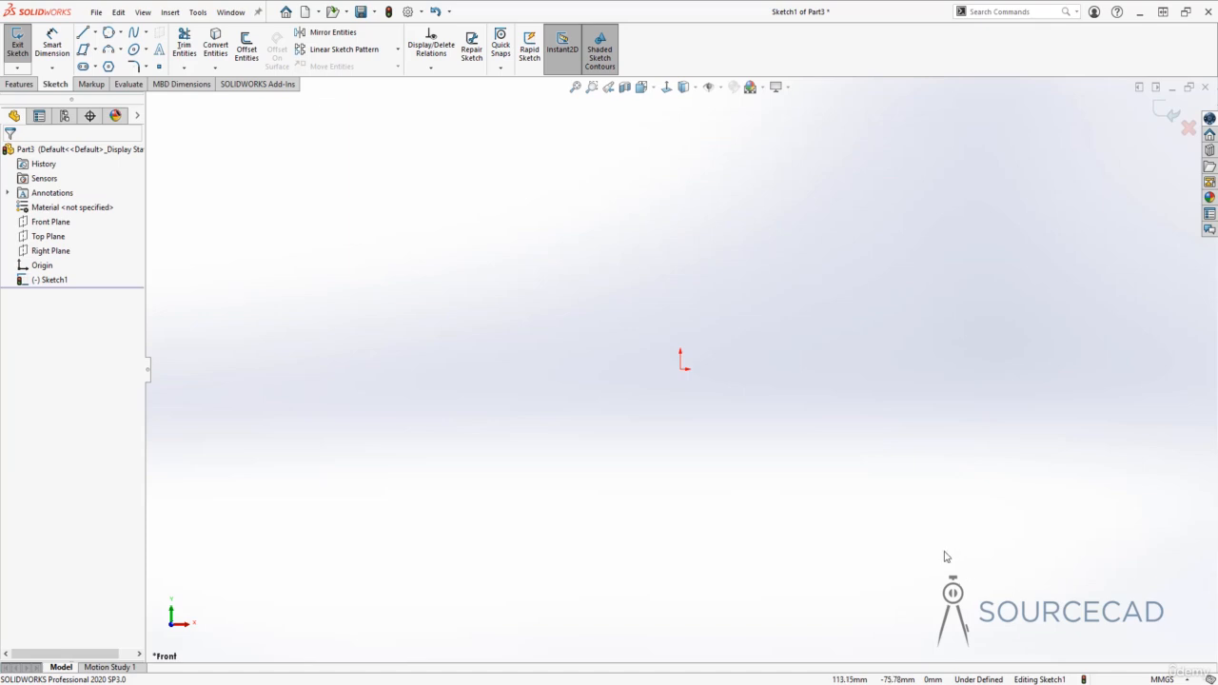
- Start a new line at the sketch origin and pan the view so the origin sits left
click(84, 33)
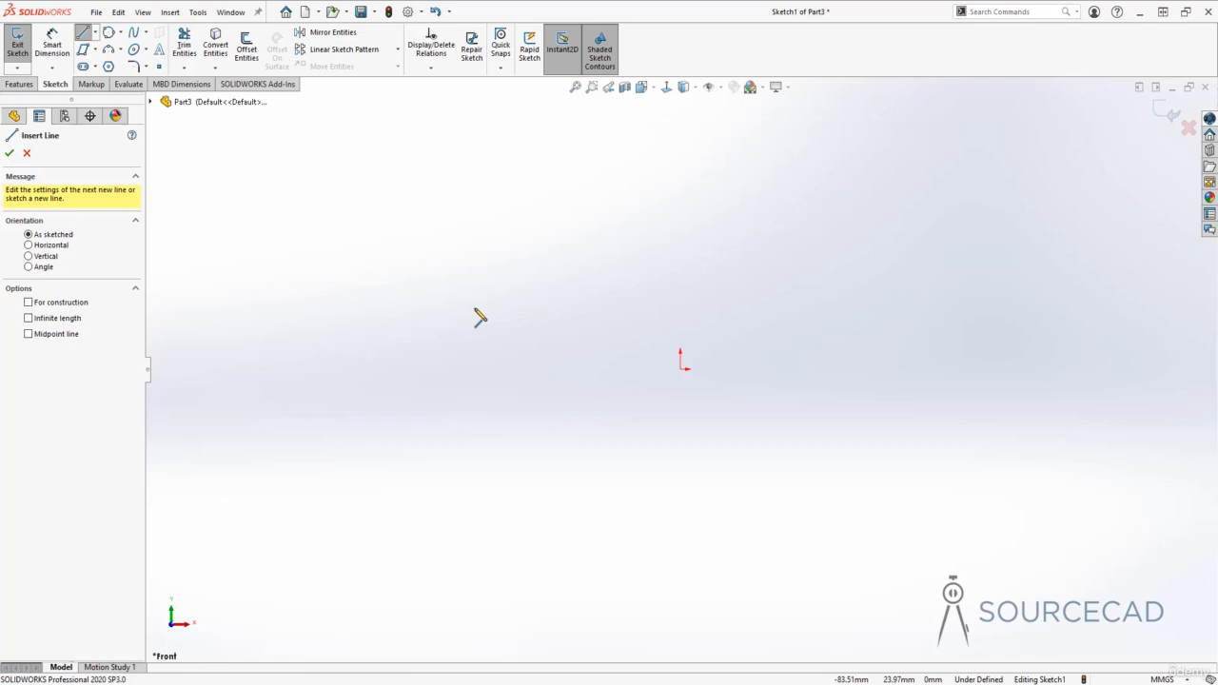
click(681, 369)
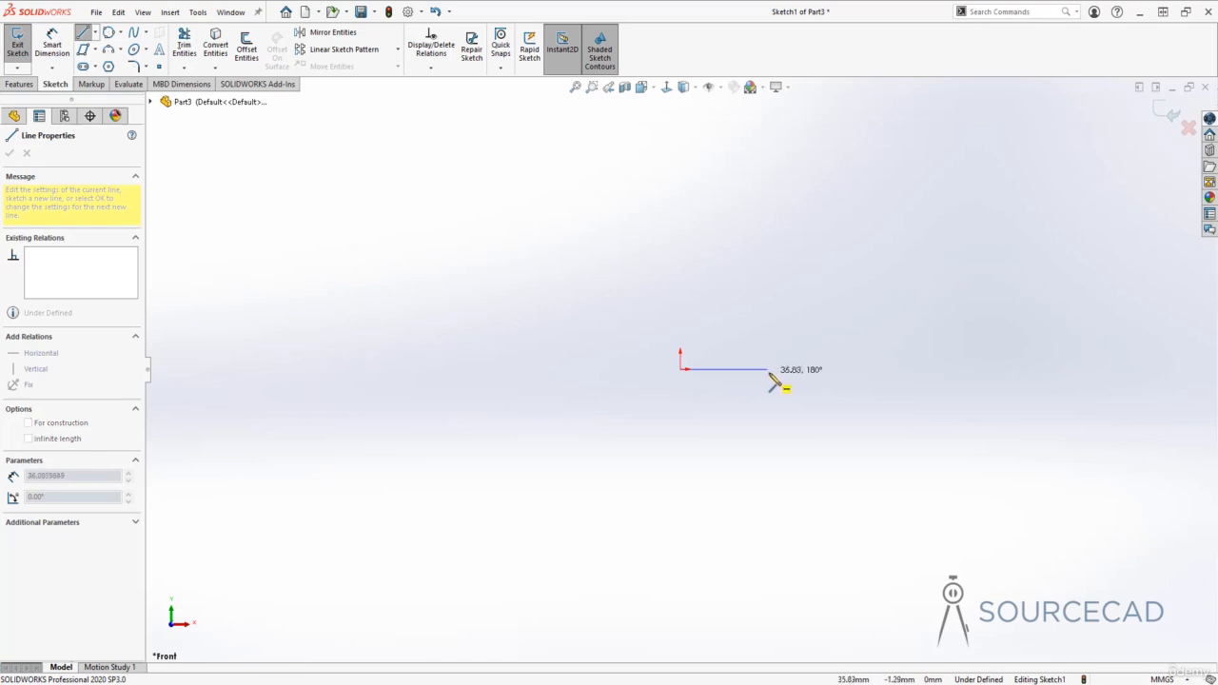
ctrl+middle_drag(782, 371, 611, 386)
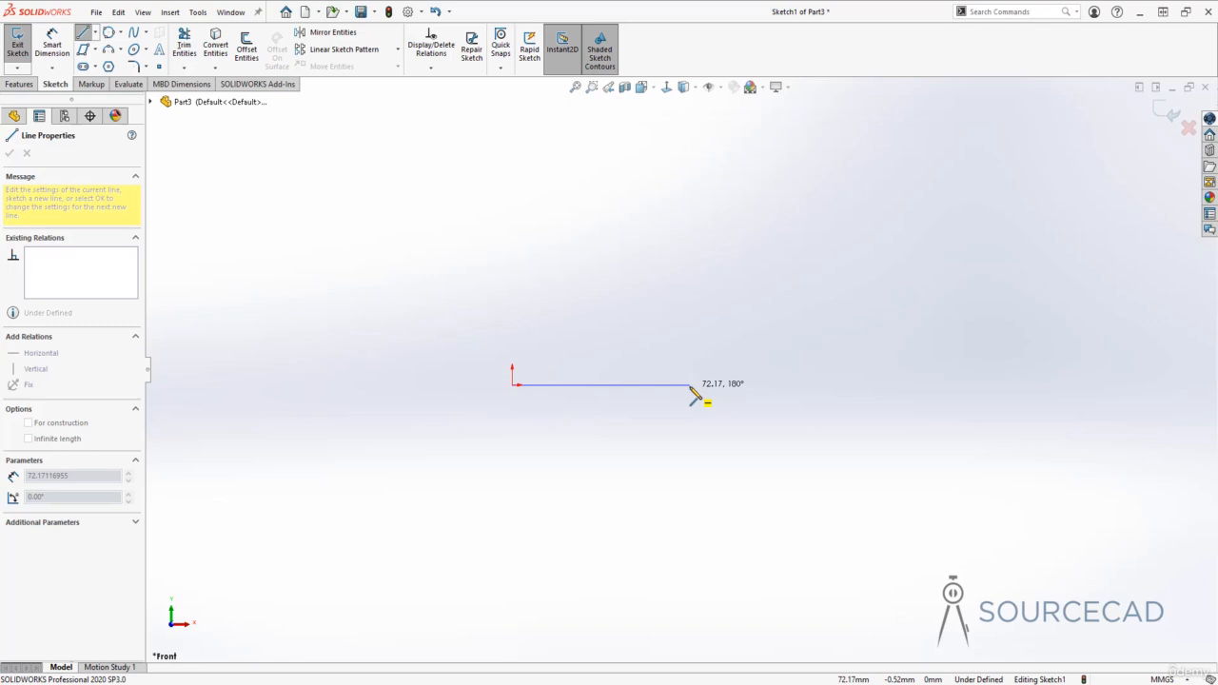
- Finish the horizontal bottom line and add a slanted line rising up and right from its end
click(691, 386)
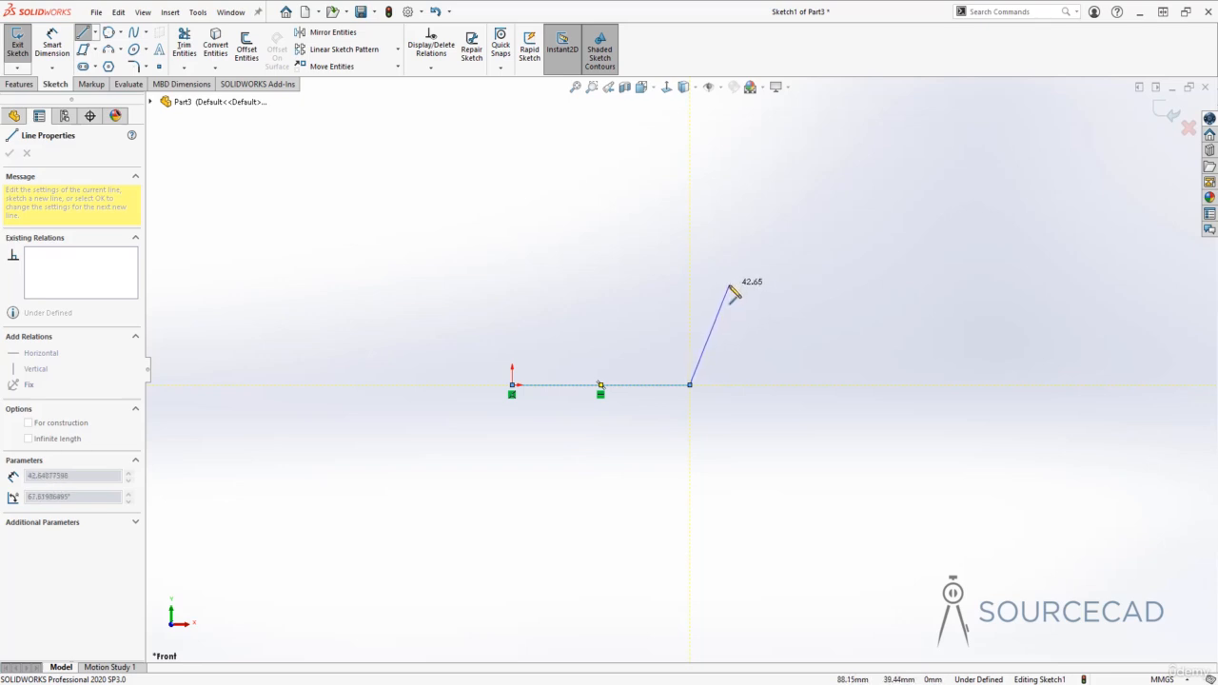
click(729, 284)
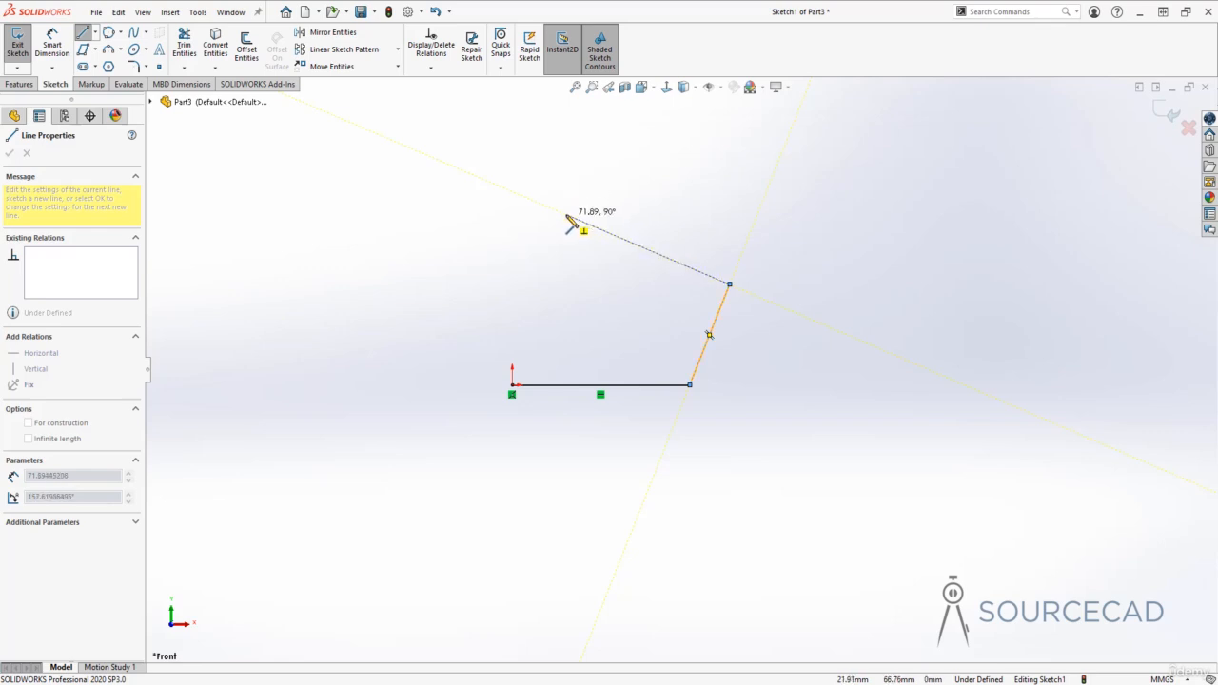
click(581, 228)
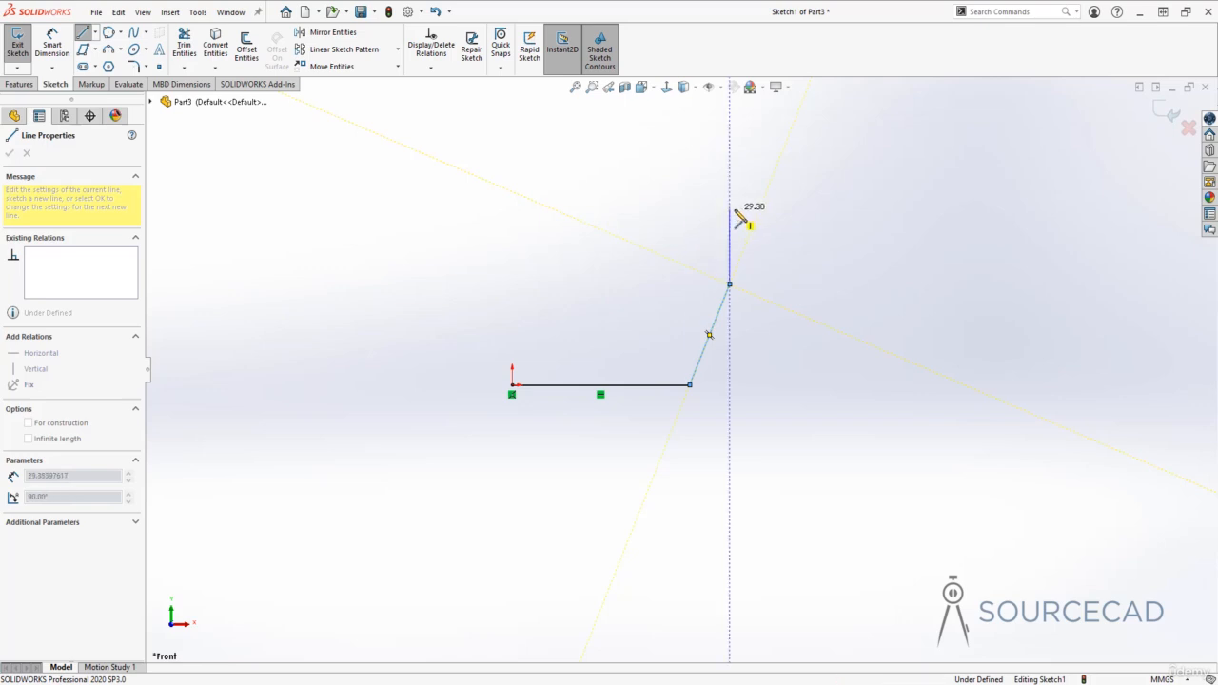
click(761, 210)
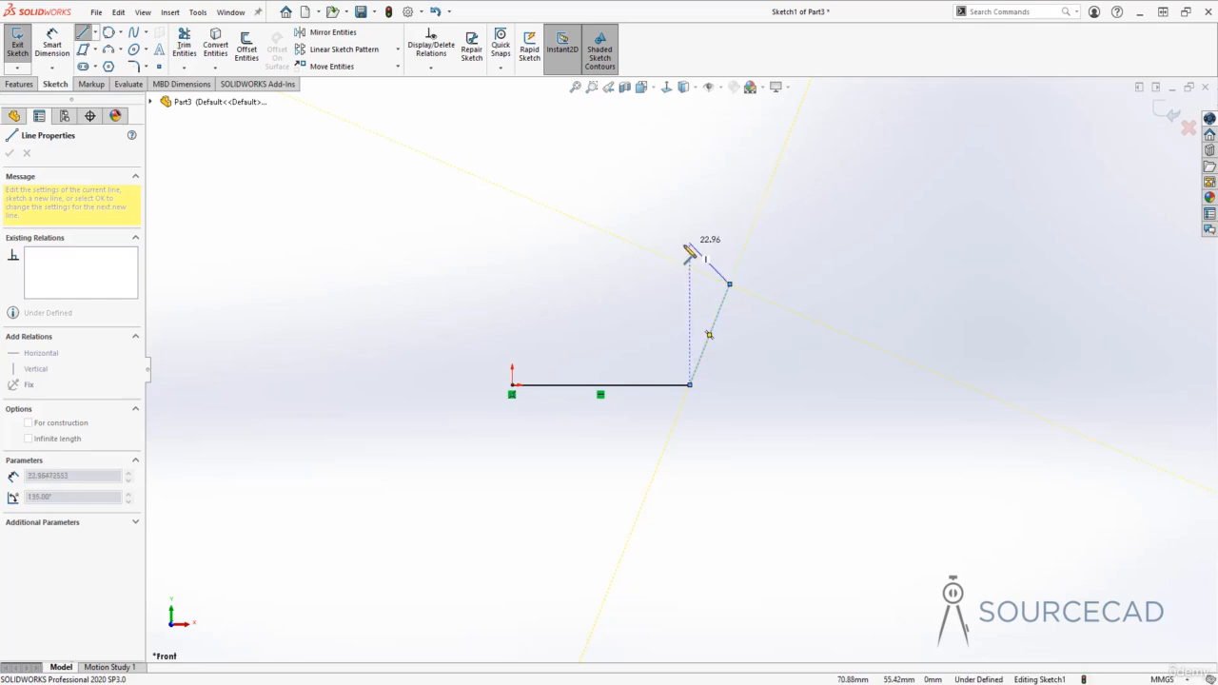
click(488, 284)
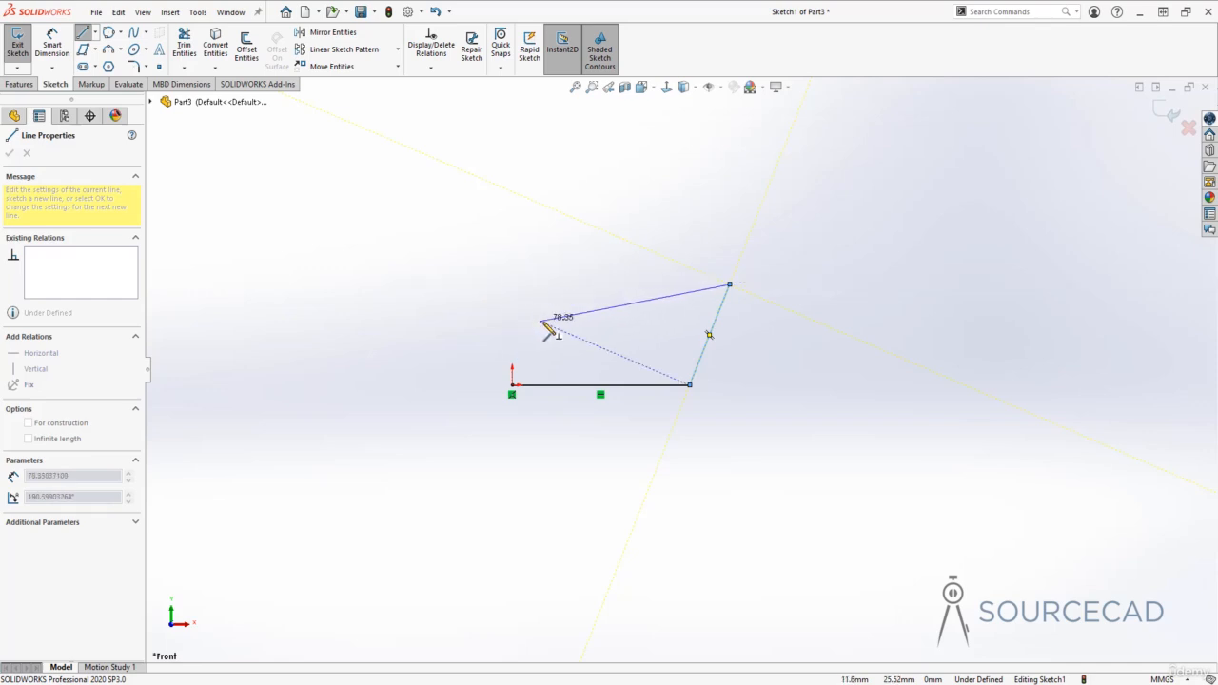
- Draw the top edge and a left edge back to the origin to close the four-sided profile
click(601, 384)
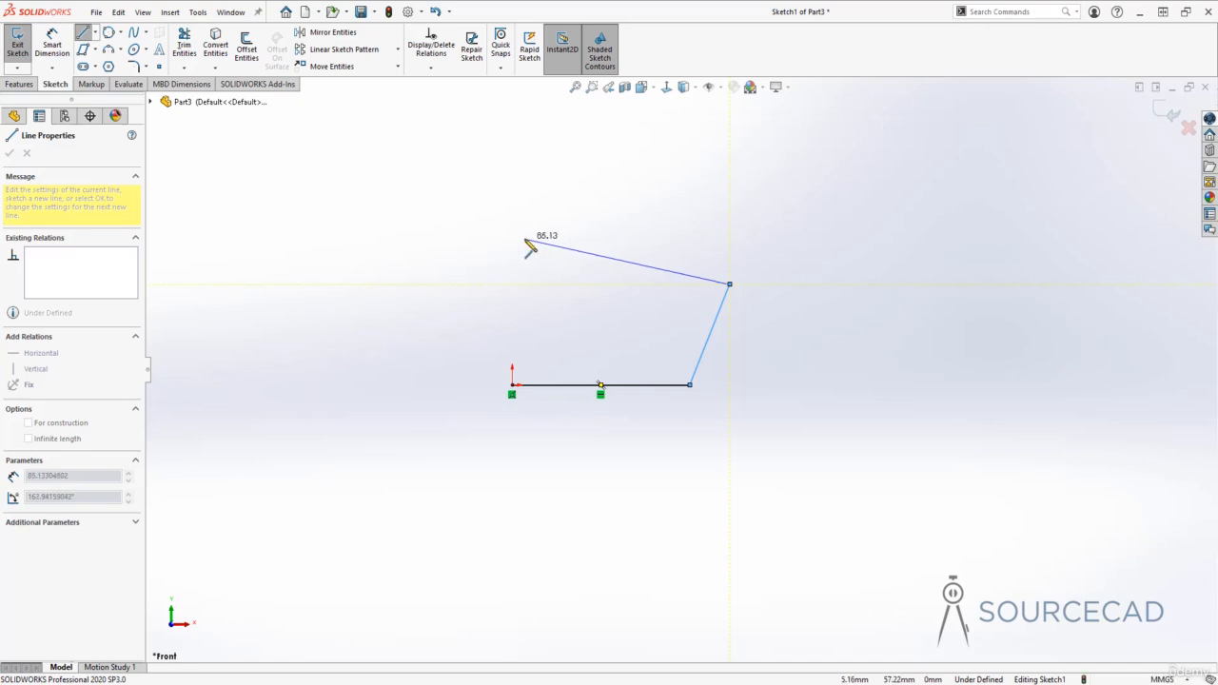
click(525, 240)
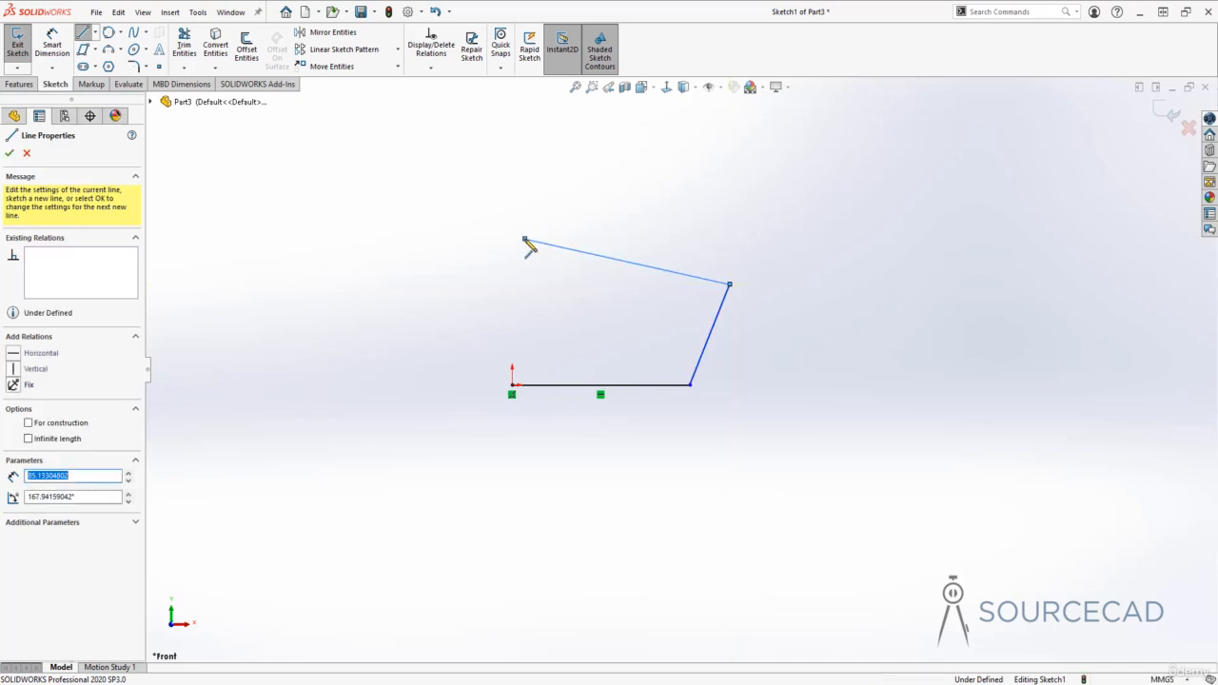
click(512, 384)
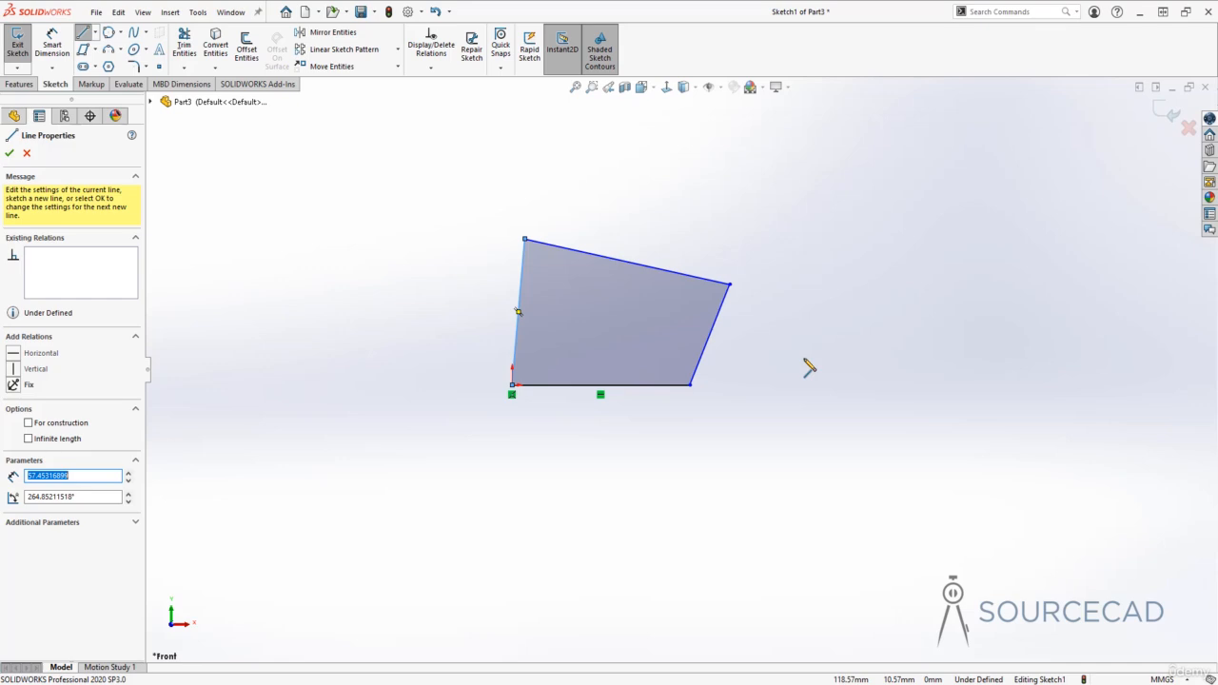
- Exit the Line tool and drag corners and edges to level and raise the top edge
key(Escape)
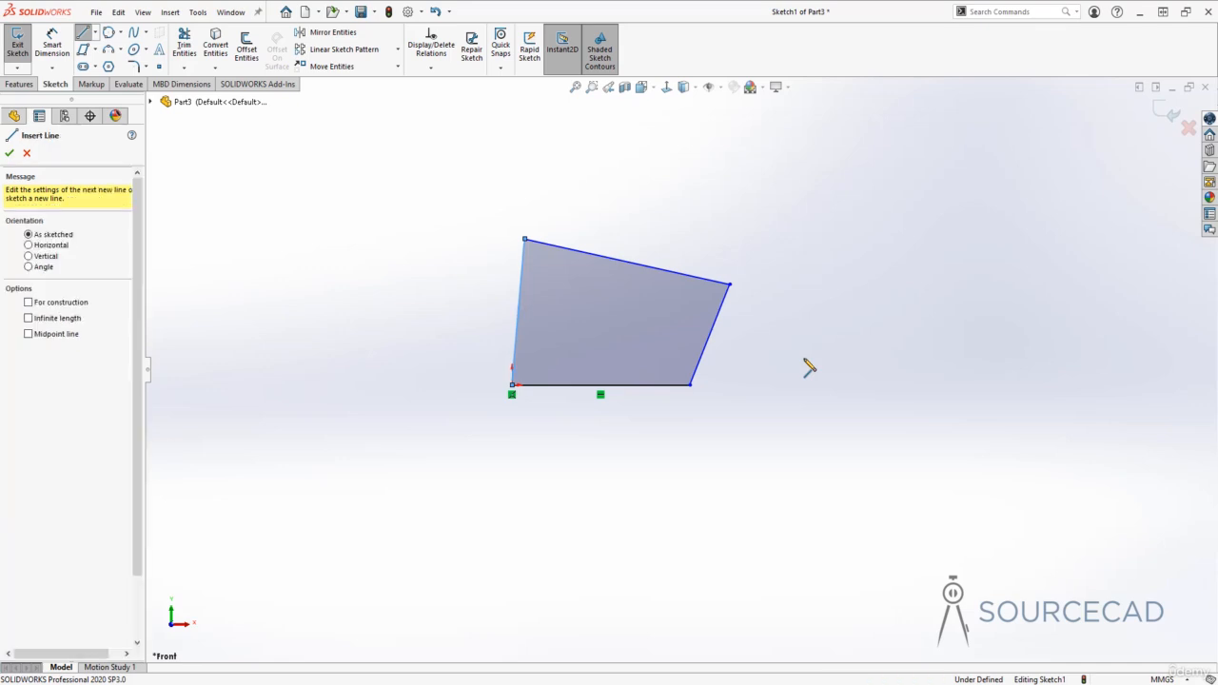
key(Escape)
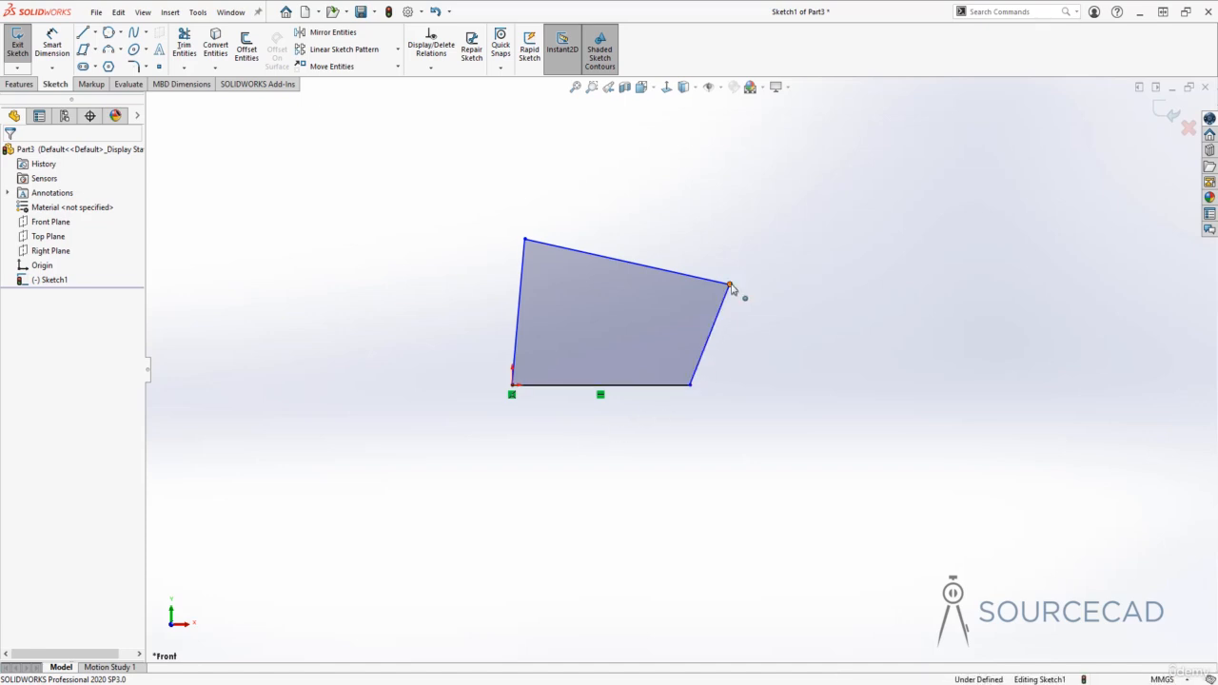
drag(730, 286, 758, 239)
drag(736, 299, 784, 312)
drag(641, 246, 609, 229)
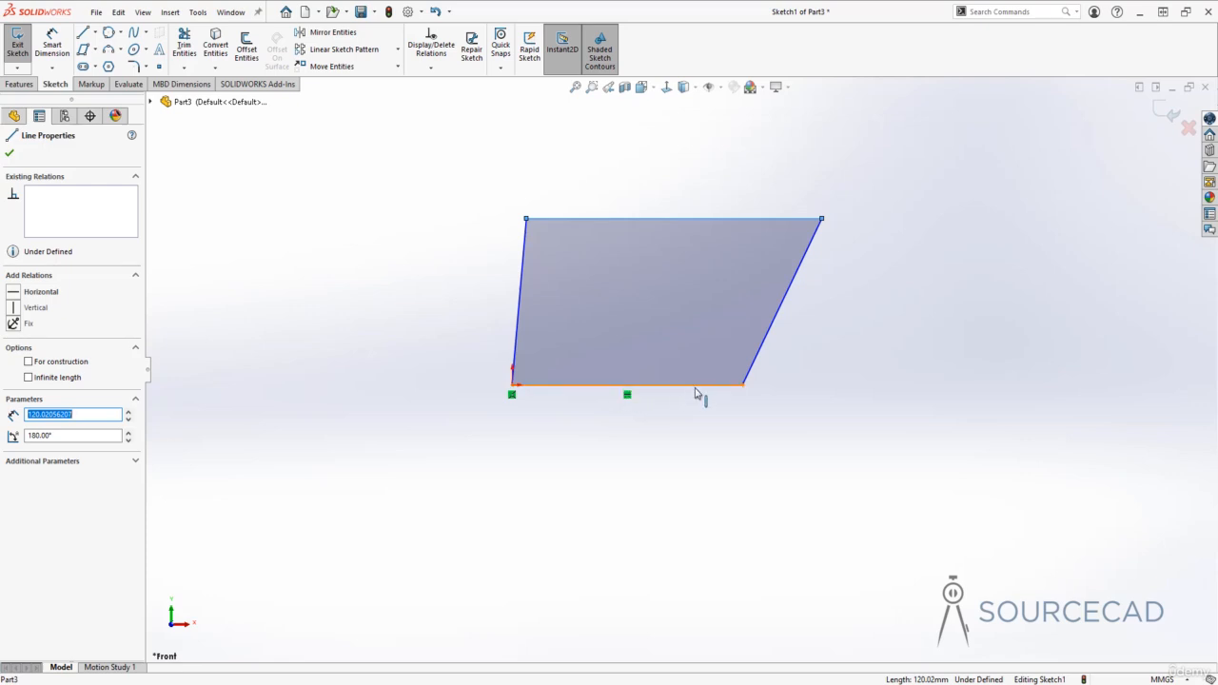
drag(744, 387, 687, 319)
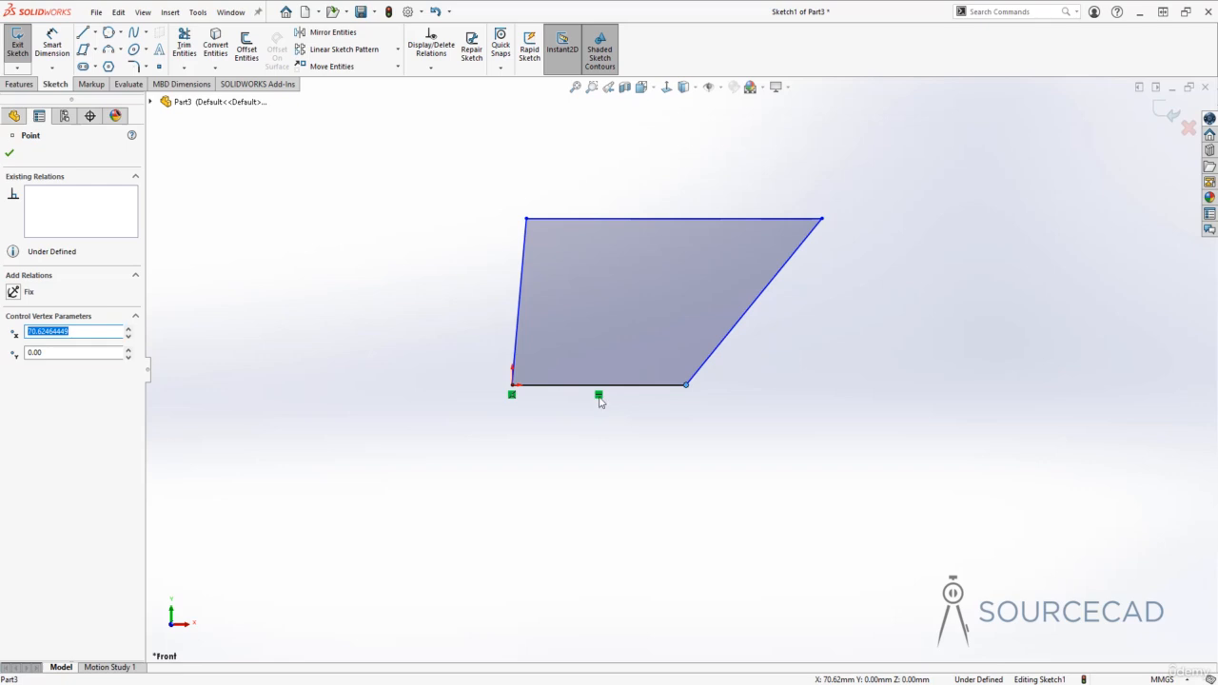
click(692, 445)
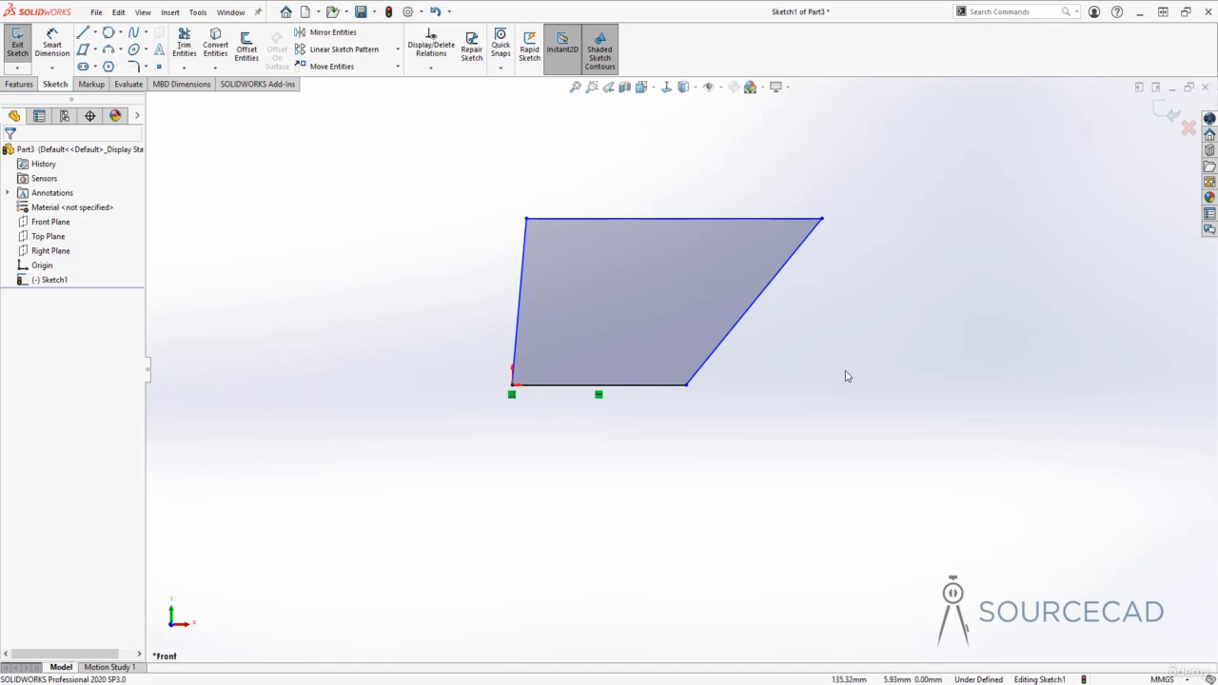
click(800, 255)
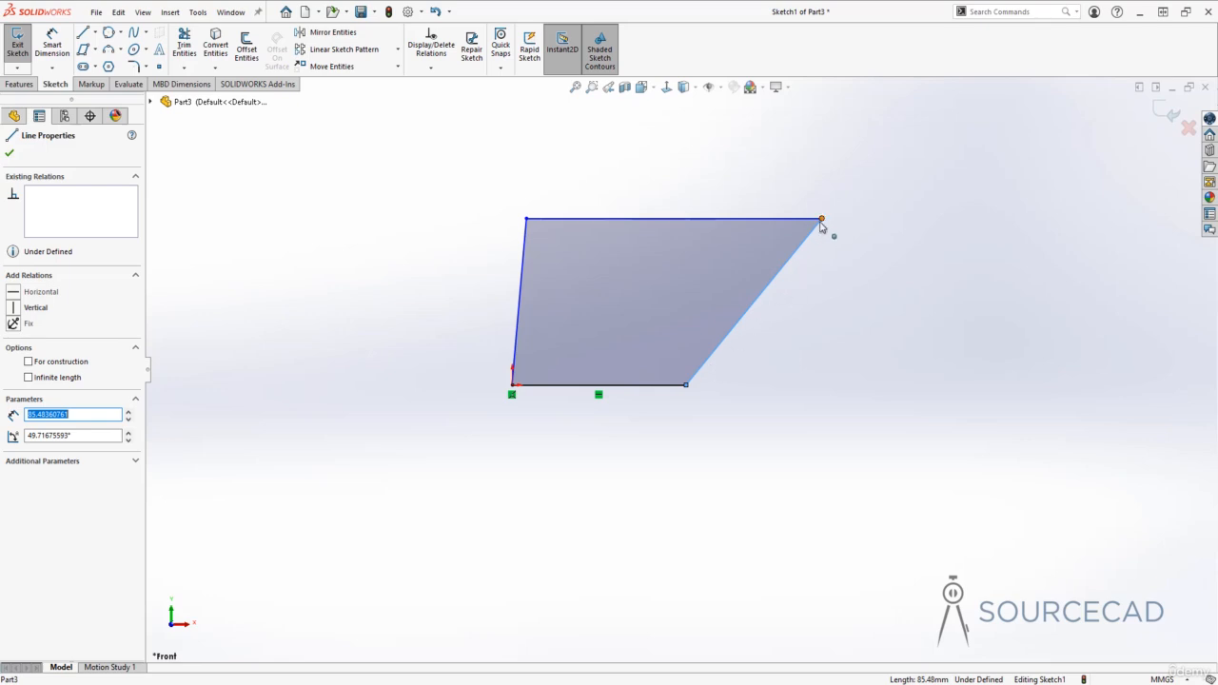
- Add a Horizontal relation to the top edge and Vertical relations to the side edges
click(13, 309)
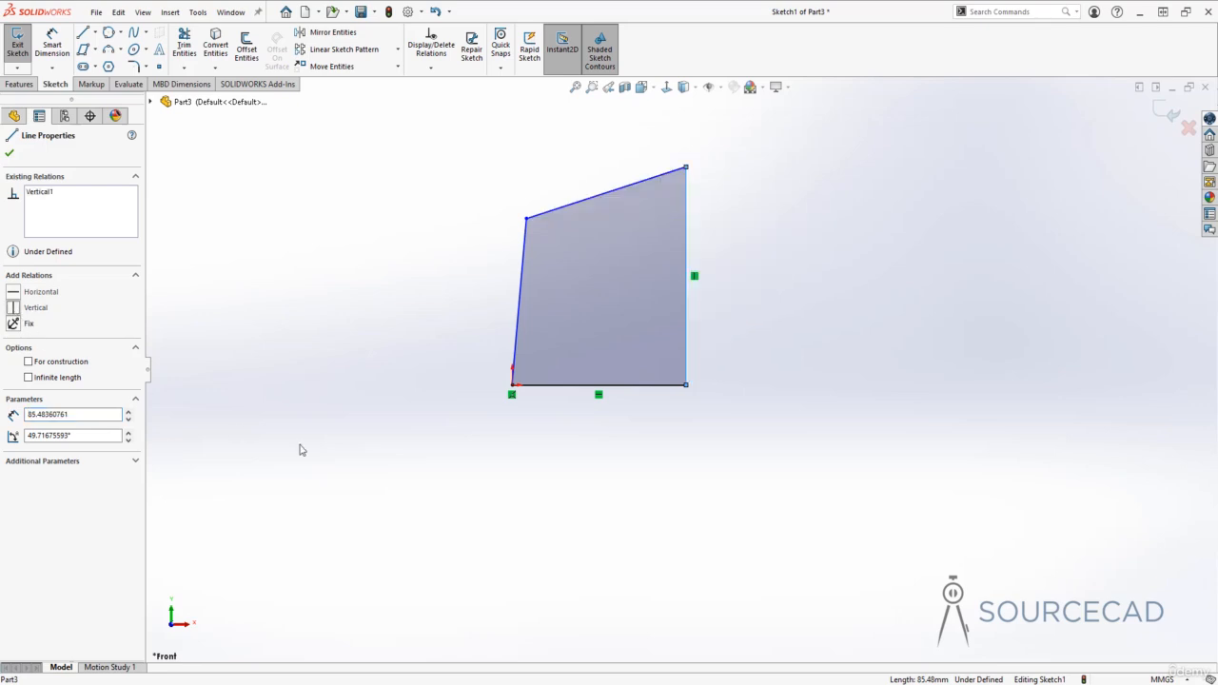
click(569, 535)
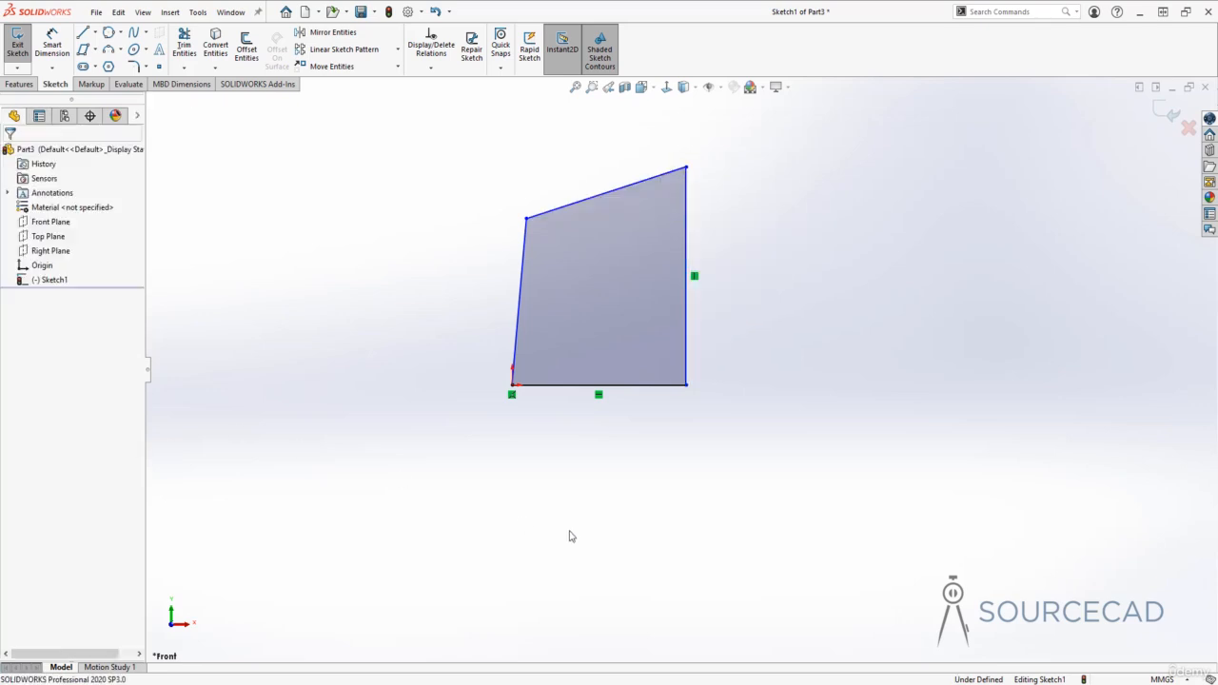
click(612, 191)
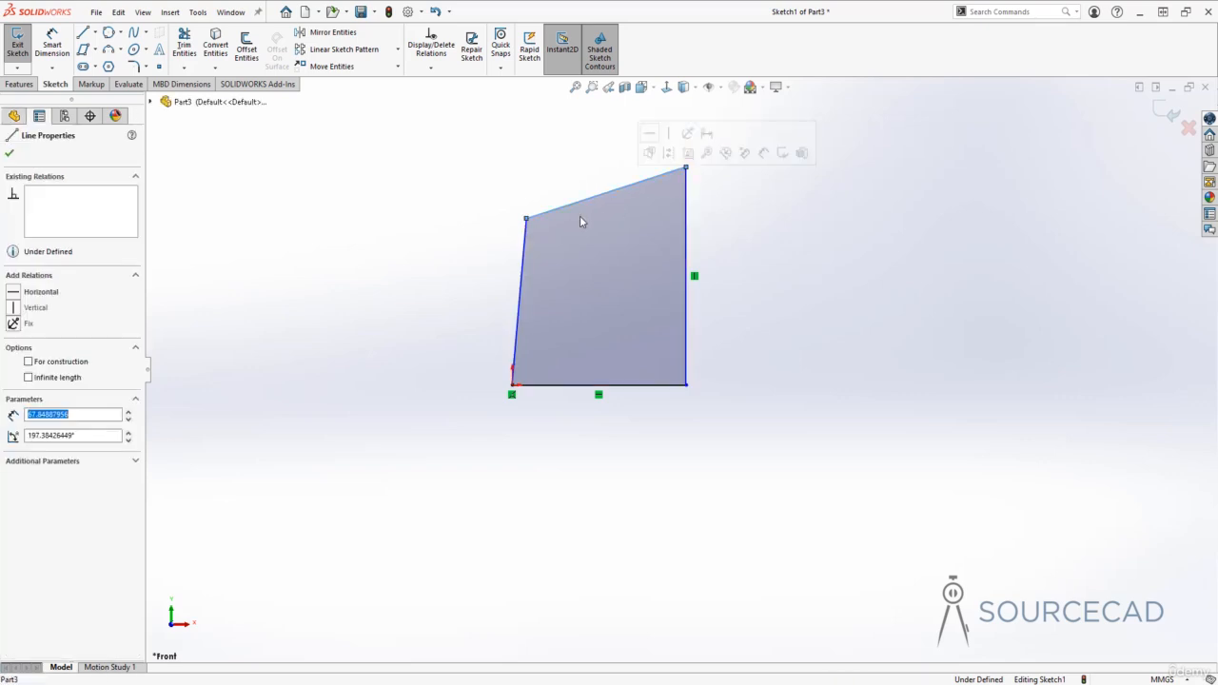
click(15, 295)
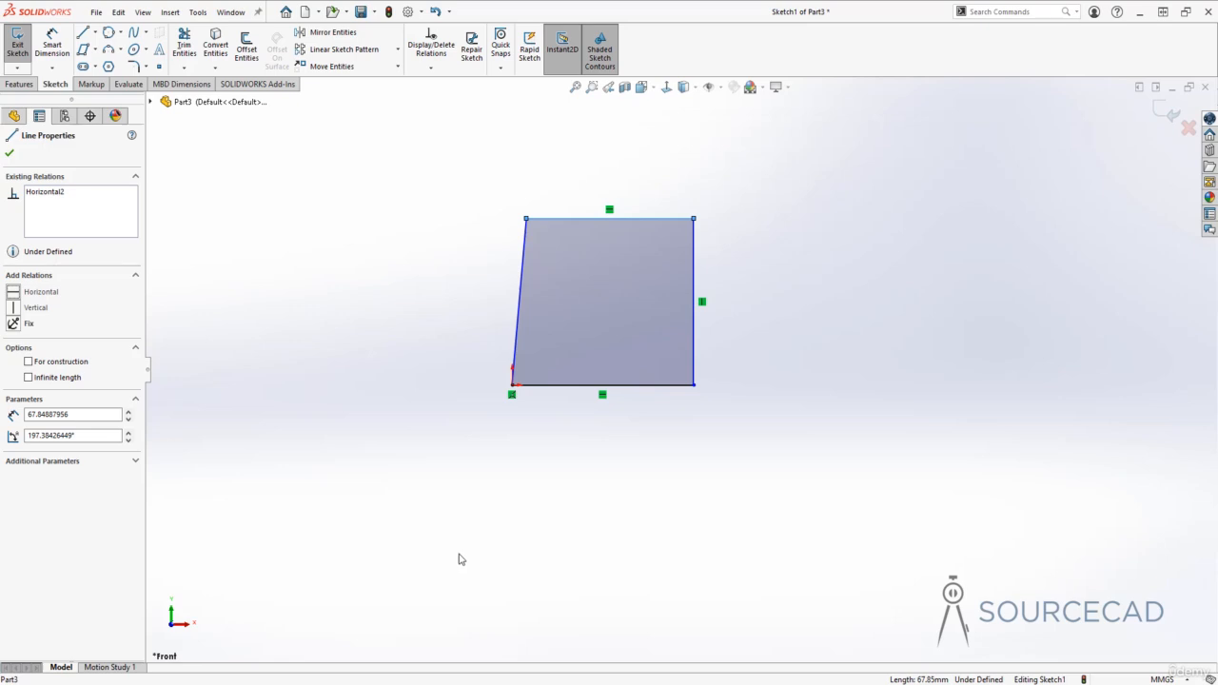
key(Escape)
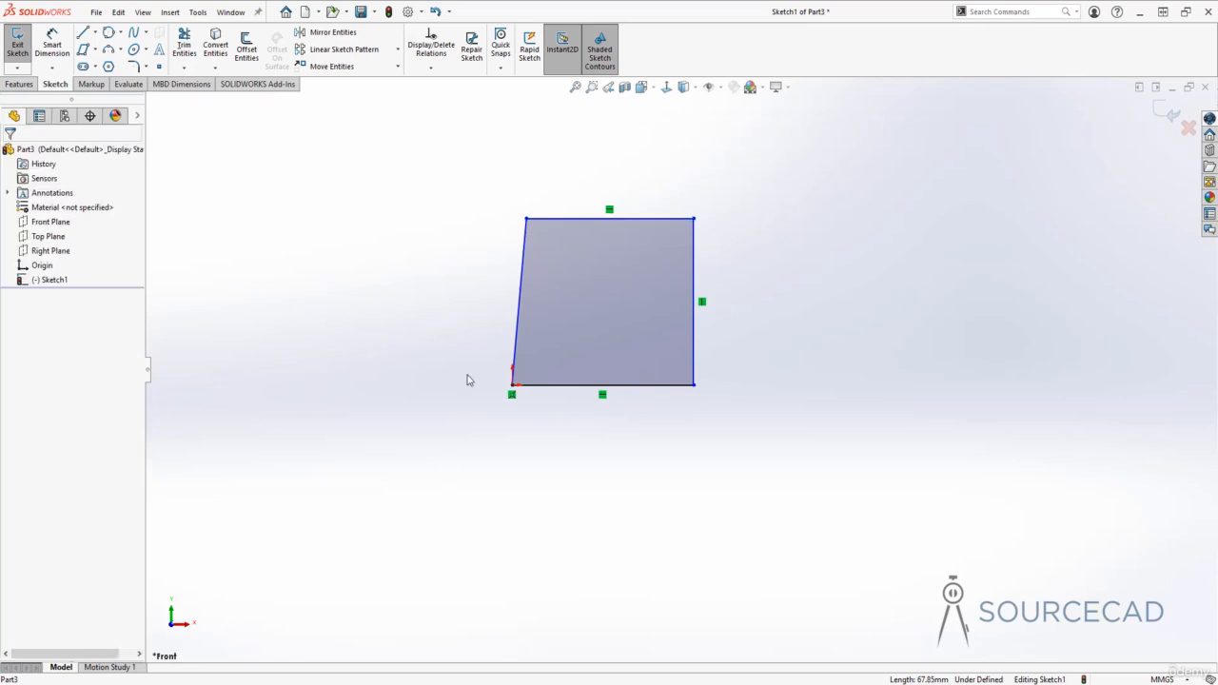
click(519, 296)
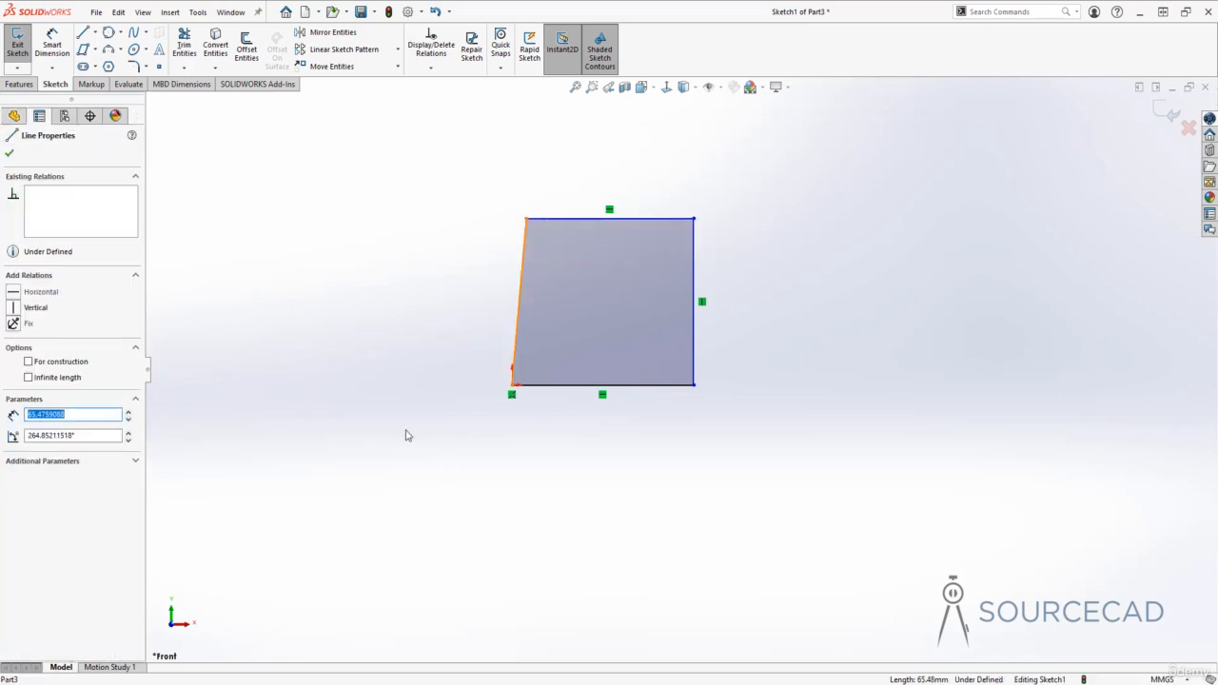
click(14, 308)
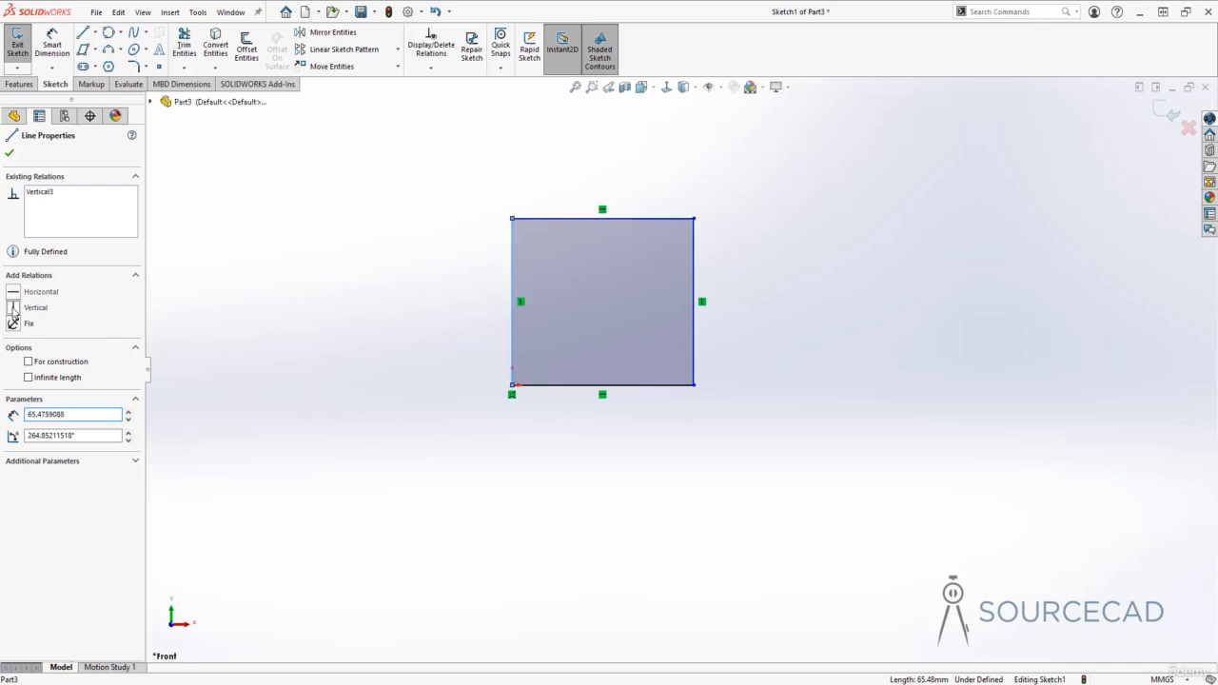
click(395, 435)
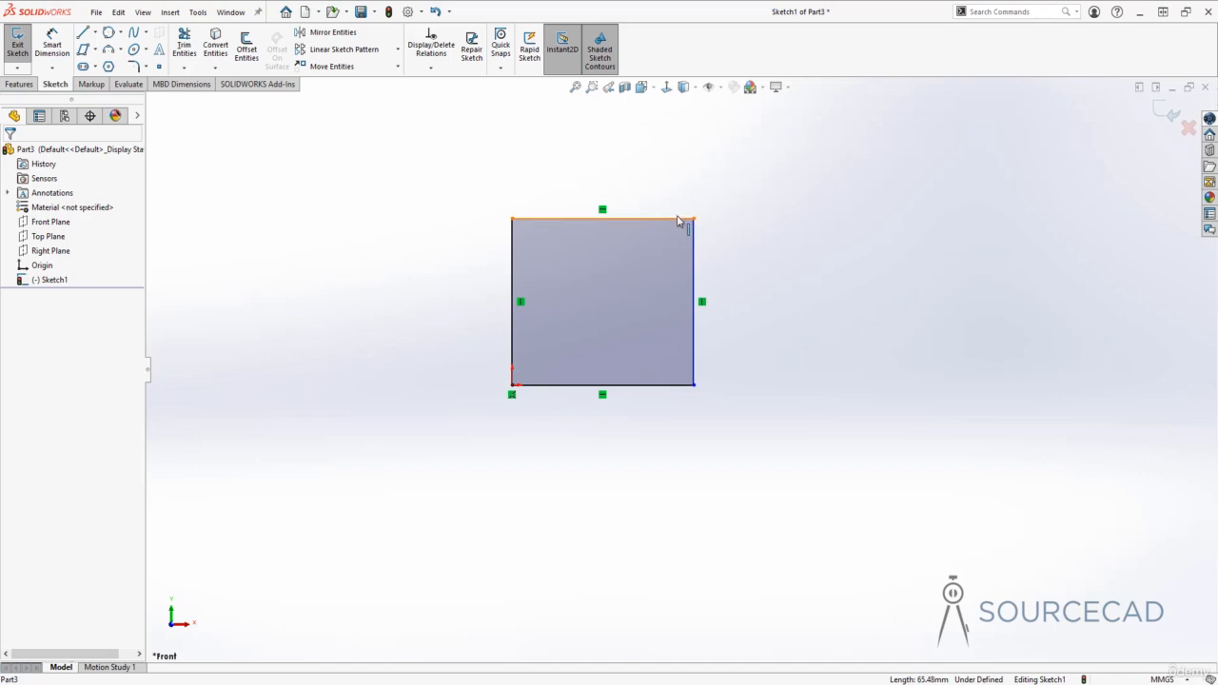
- Drag the top edge up and right edge out, then check the left and bottom edge lengths
drag(679, 220, 664, 156)
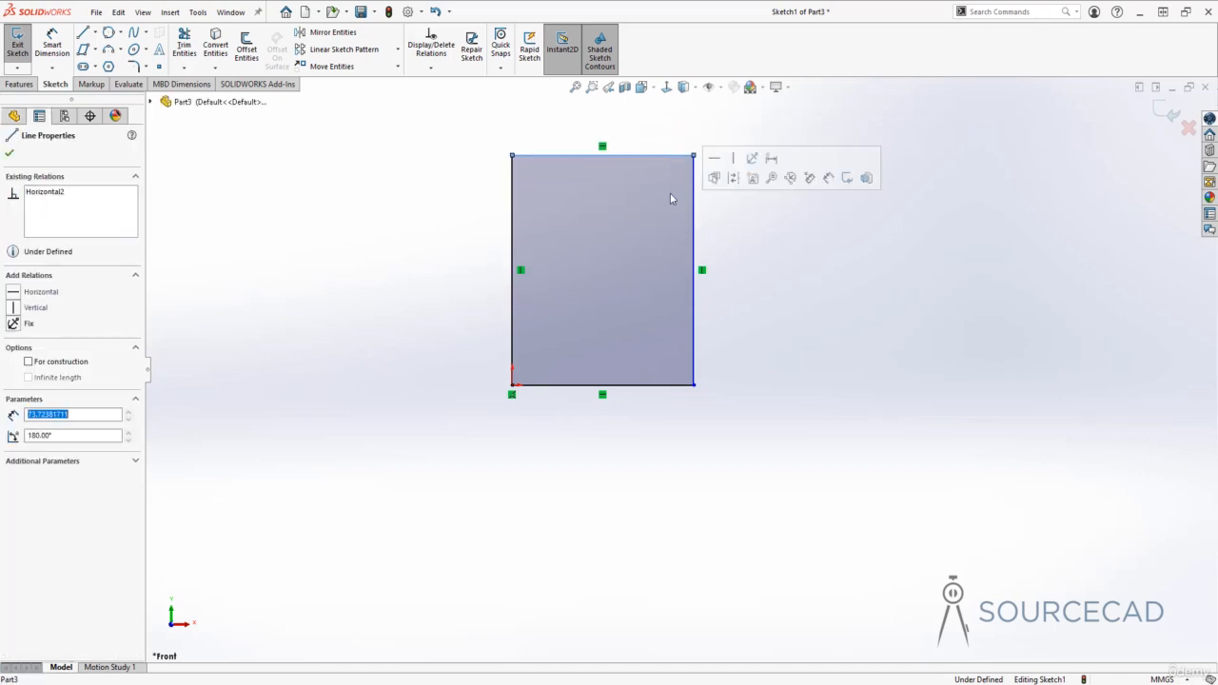
drag(693, 204, 801, 257)
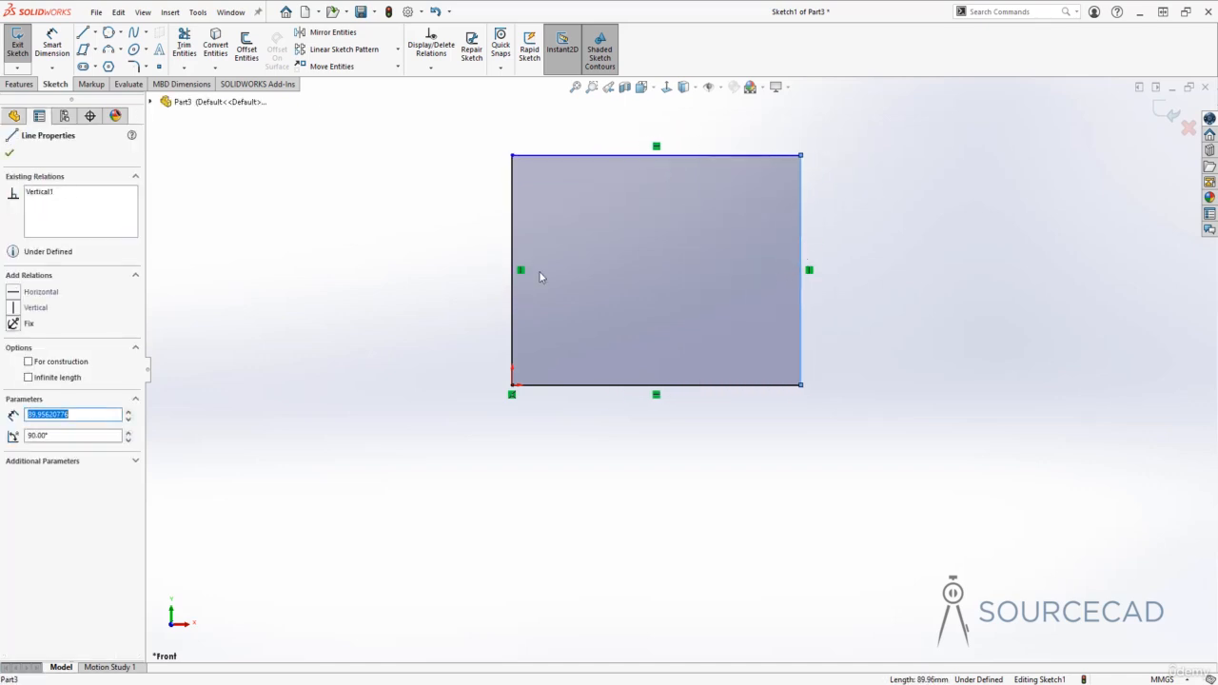
click(512, 237)
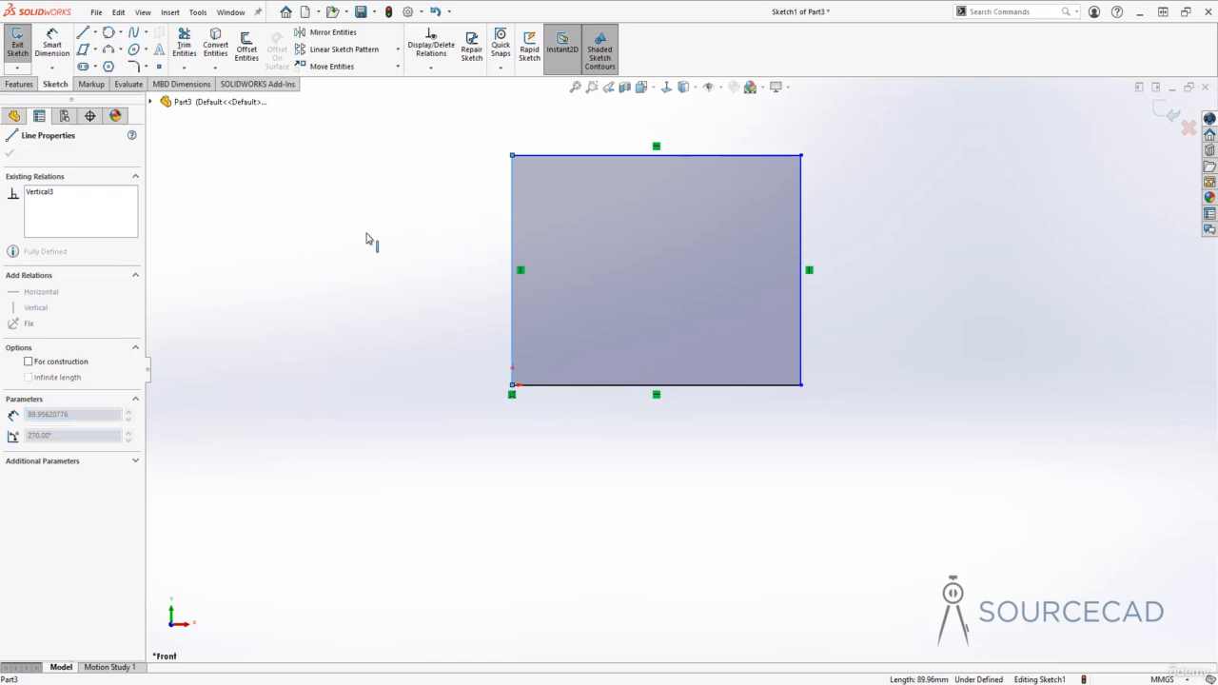
click(581, 385)
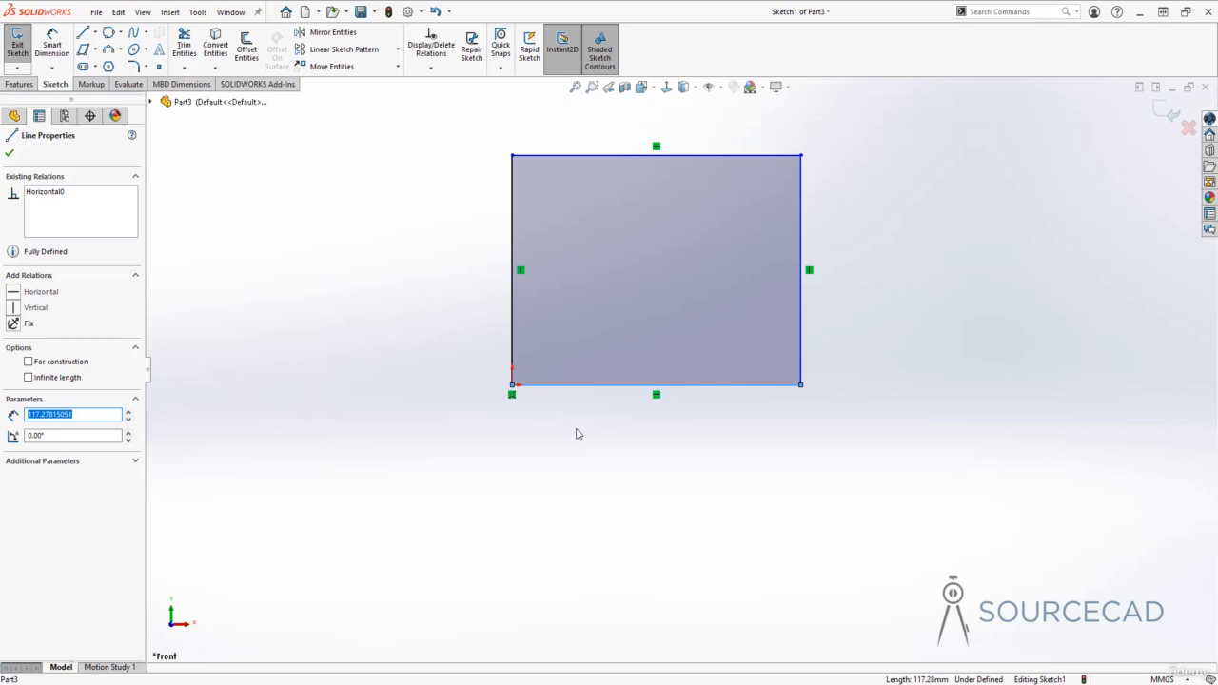
click(619, 444)
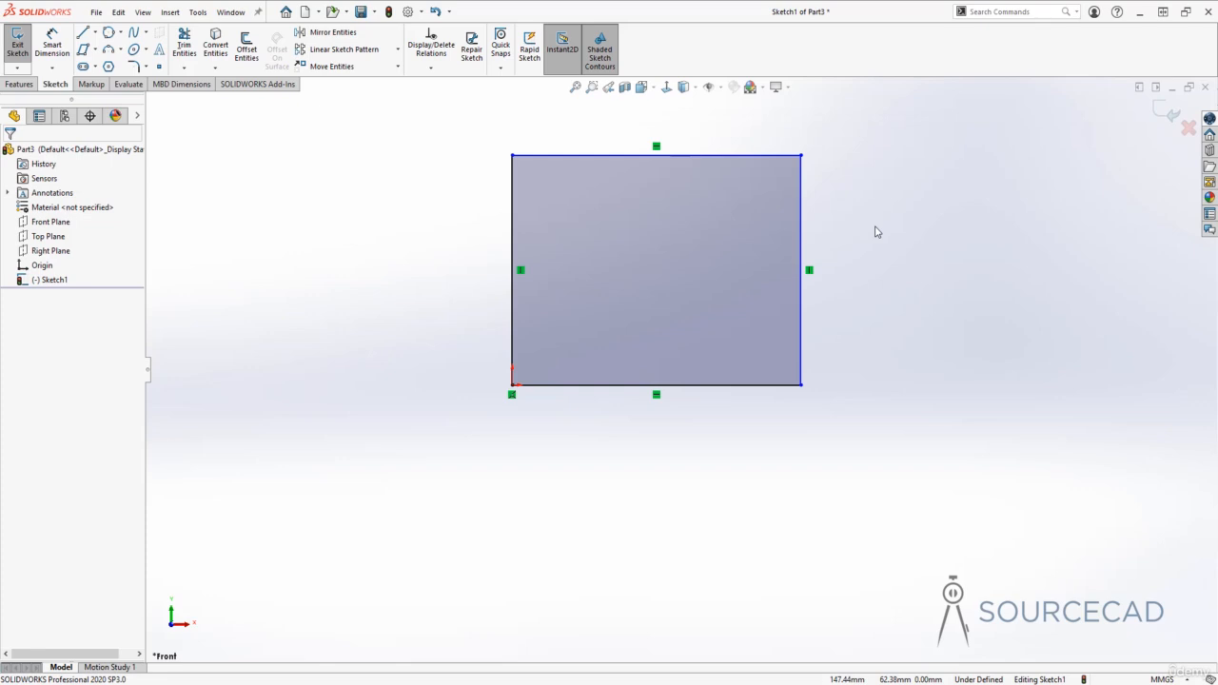
mouse_move(870, 225)
ctrl+middle_down()
mouse_move(840, 247)
mouse_move(822, 300)
ctrl+middle_up()
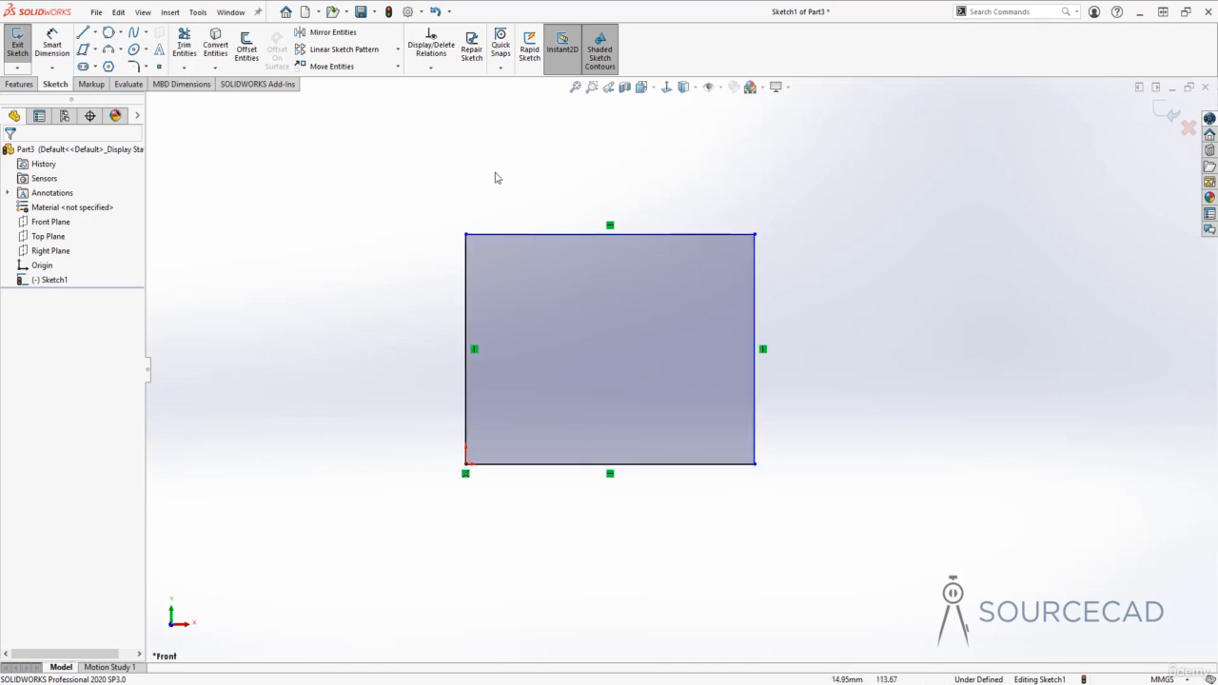
- Dimension the rectangle's top edge to 100 mm wide, with the dimension placed above it
click(53, 39)
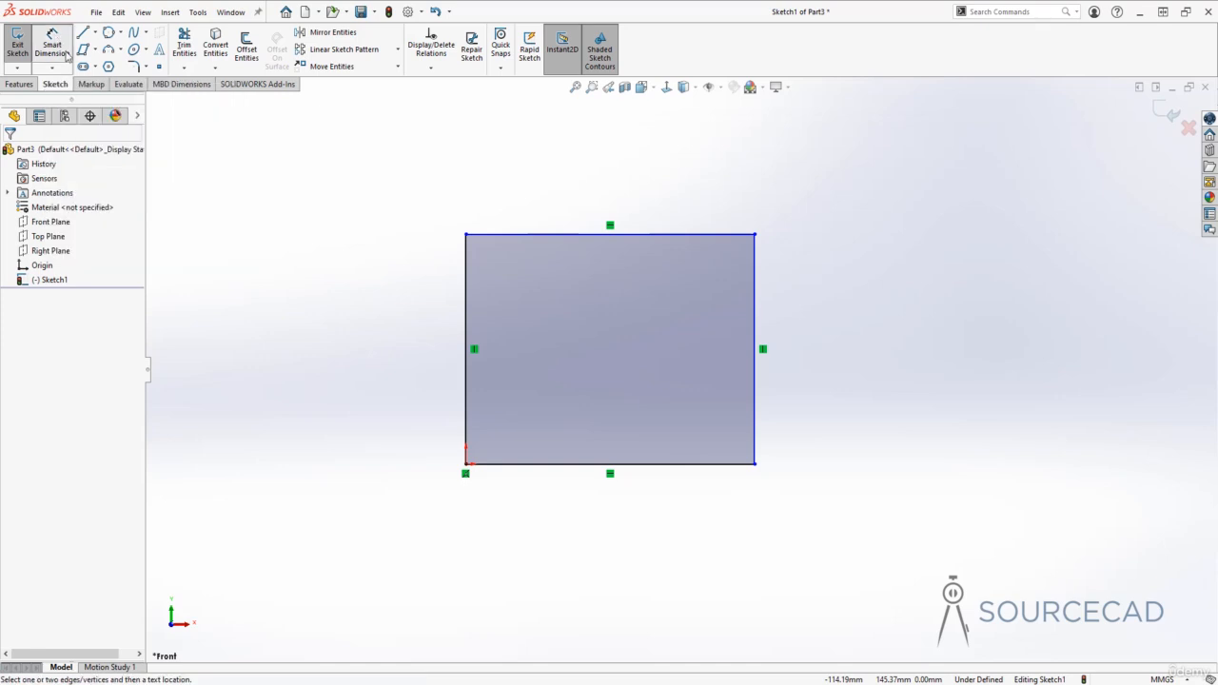
click(550, 234)
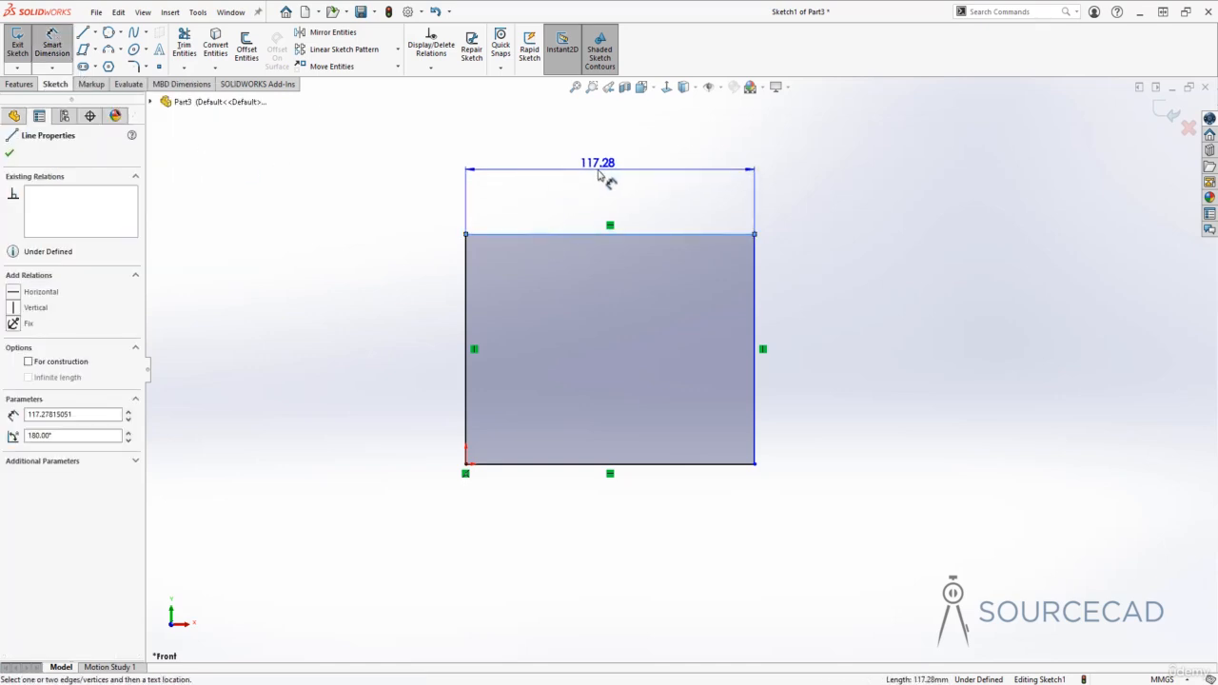
click(602, 178)
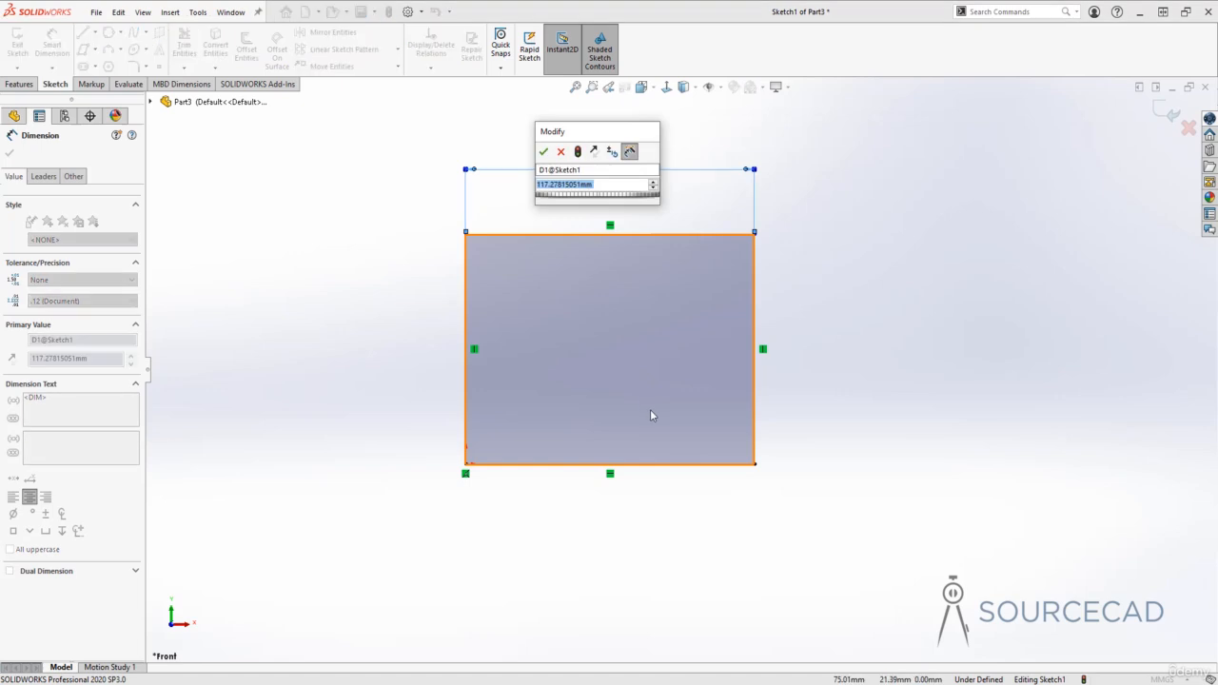
drag(620, 133, 390, 136)
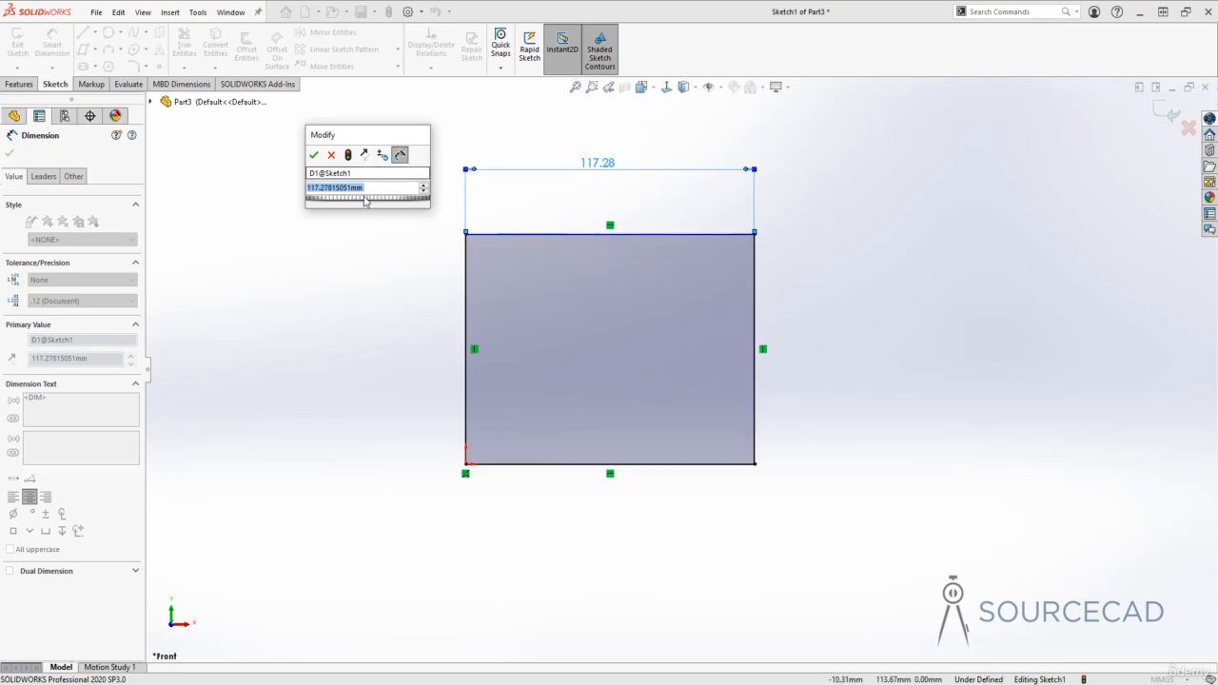
text(100)
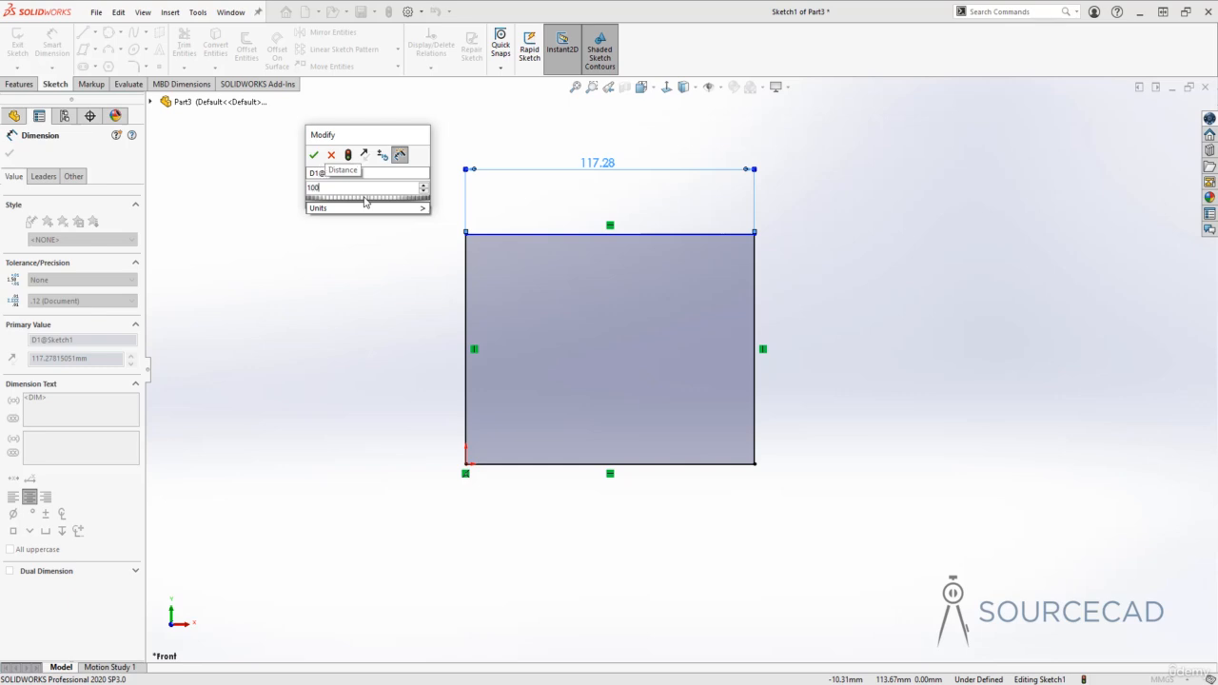
key(Return)
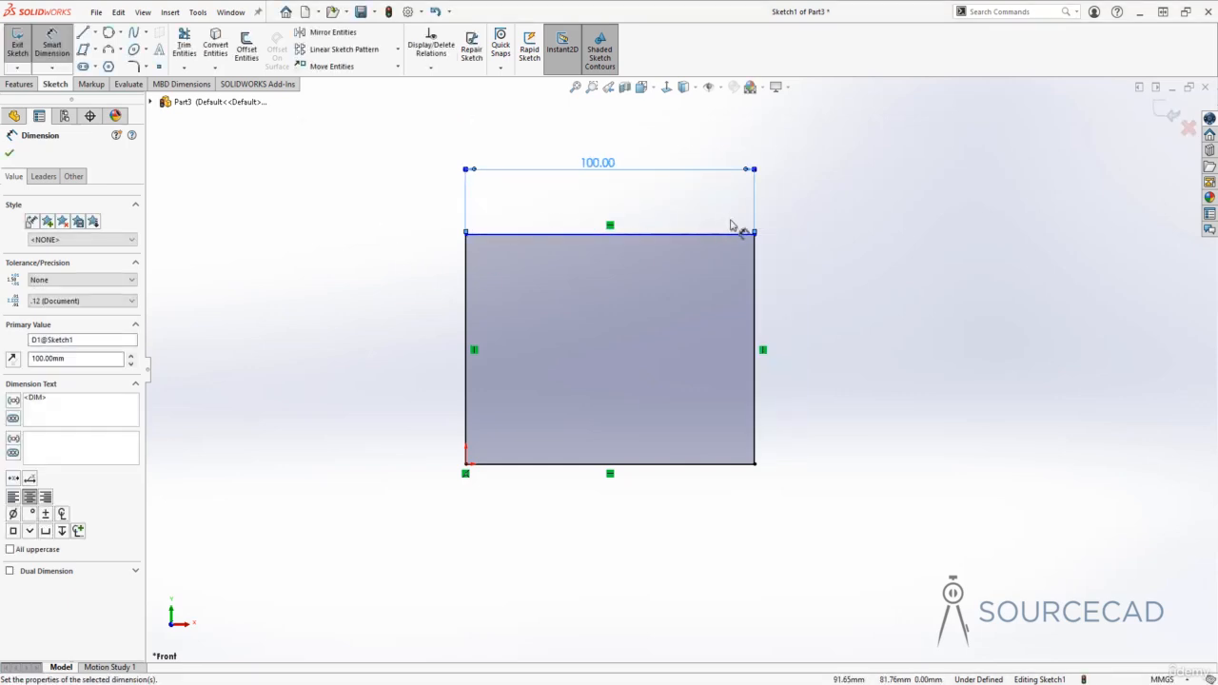
- Dimension the right edge to 50 mm high, placed to the right, then deselect it
click(758, 301)
click(857, 321)
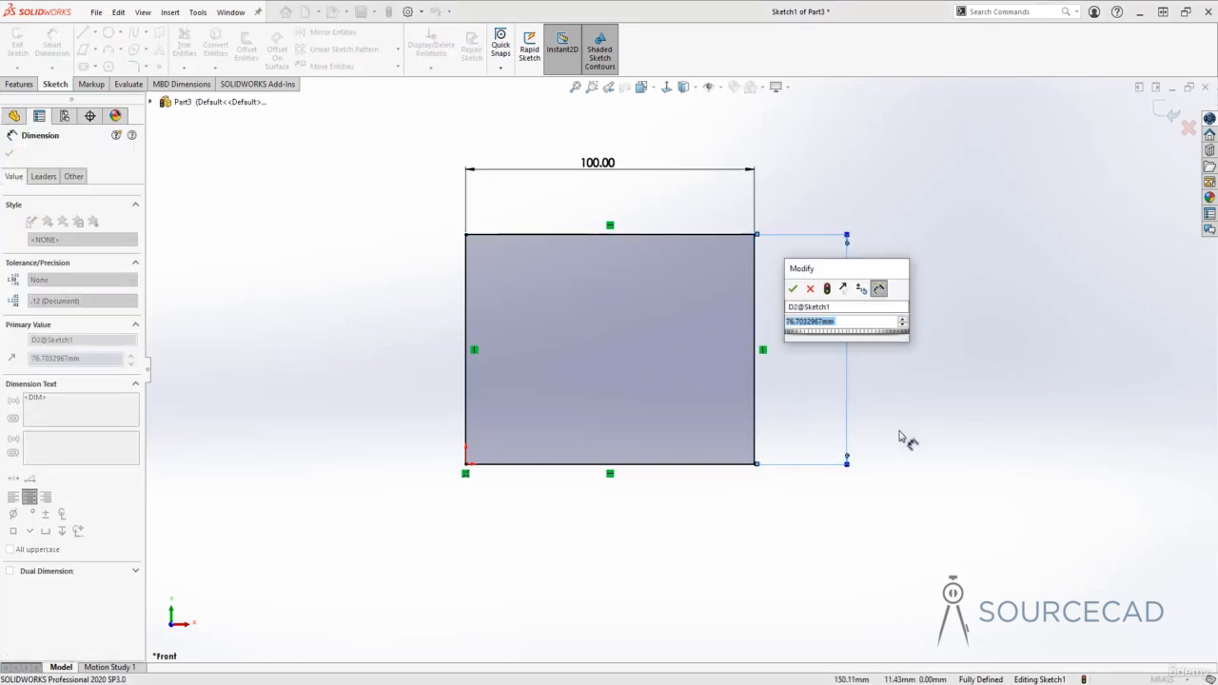
text(50)
key(Return)
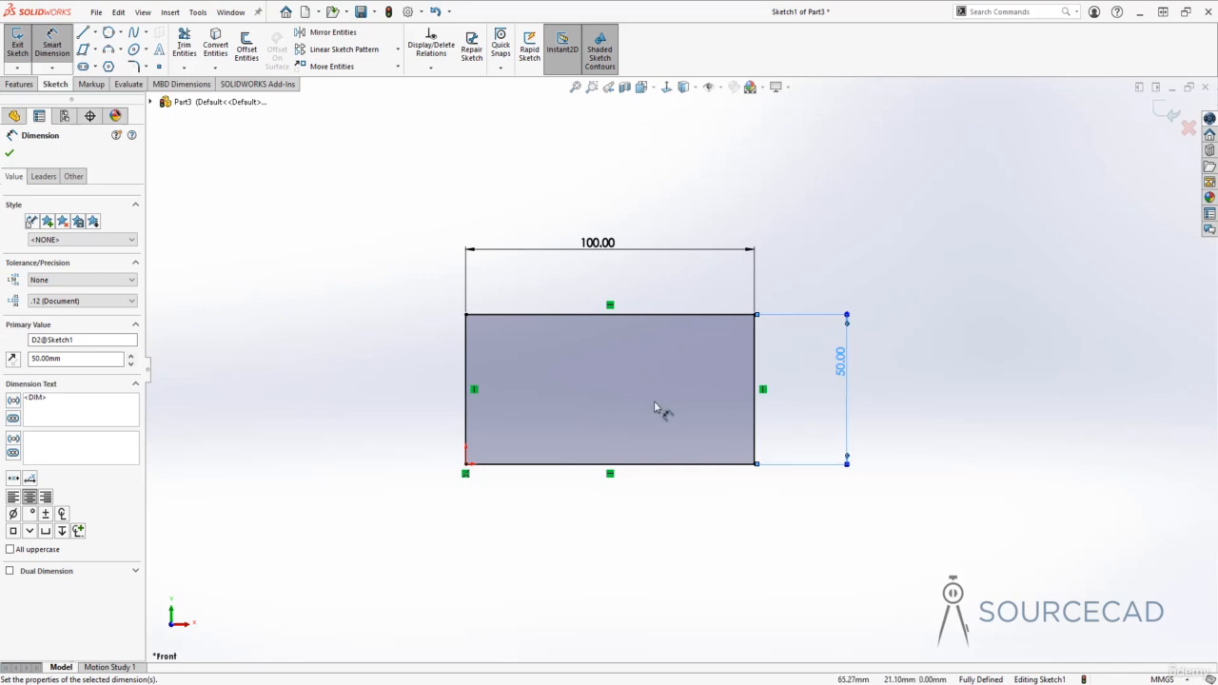
click(828, 265)
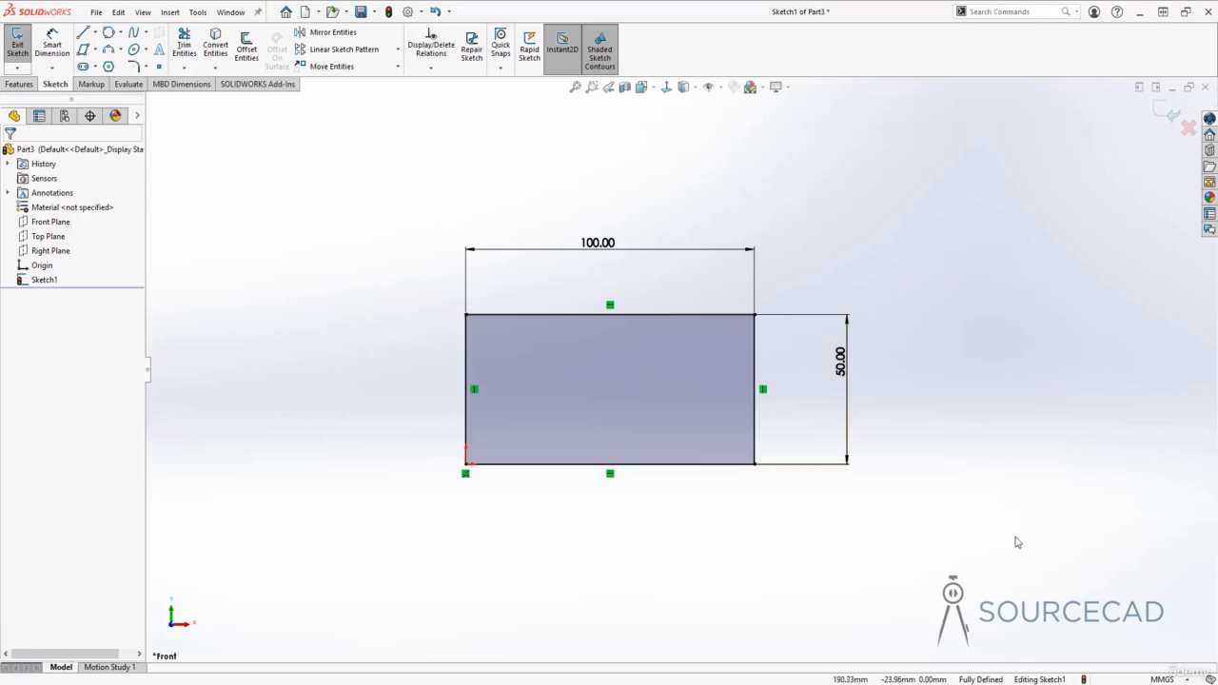
- Check the right edge, top edge and top-right corner, then exit Sketch1
click(755, 342)
click(707, 314)
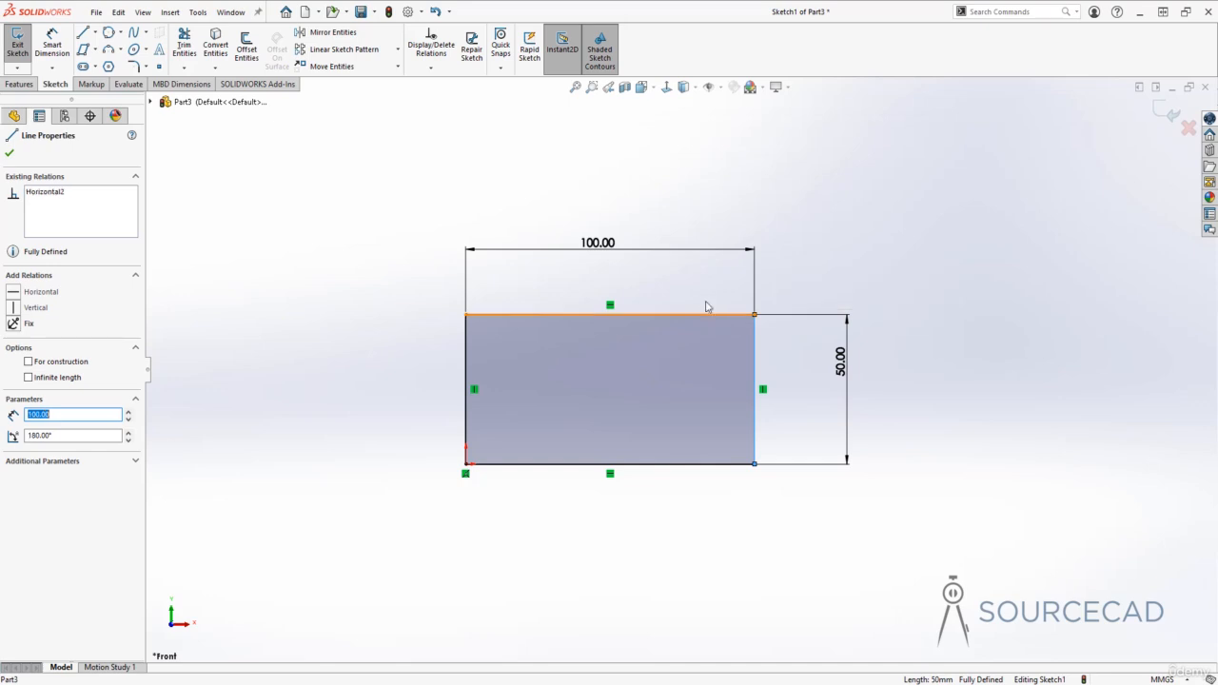
click(755, 314)
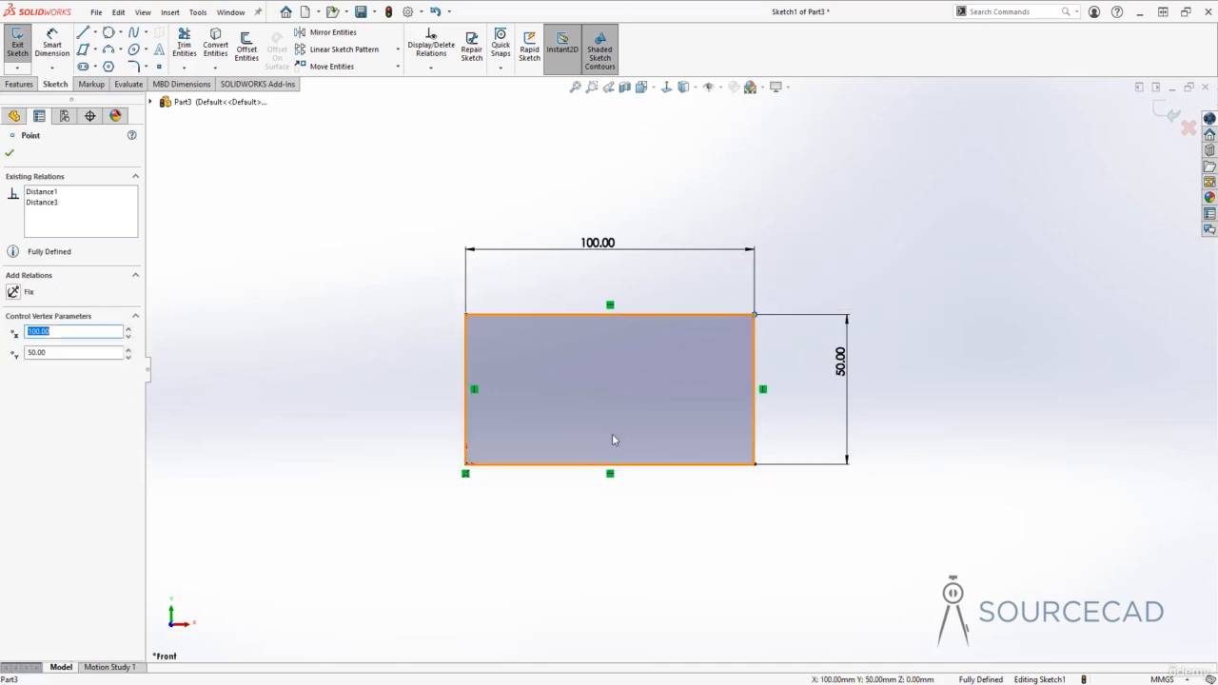
click(688, 546)
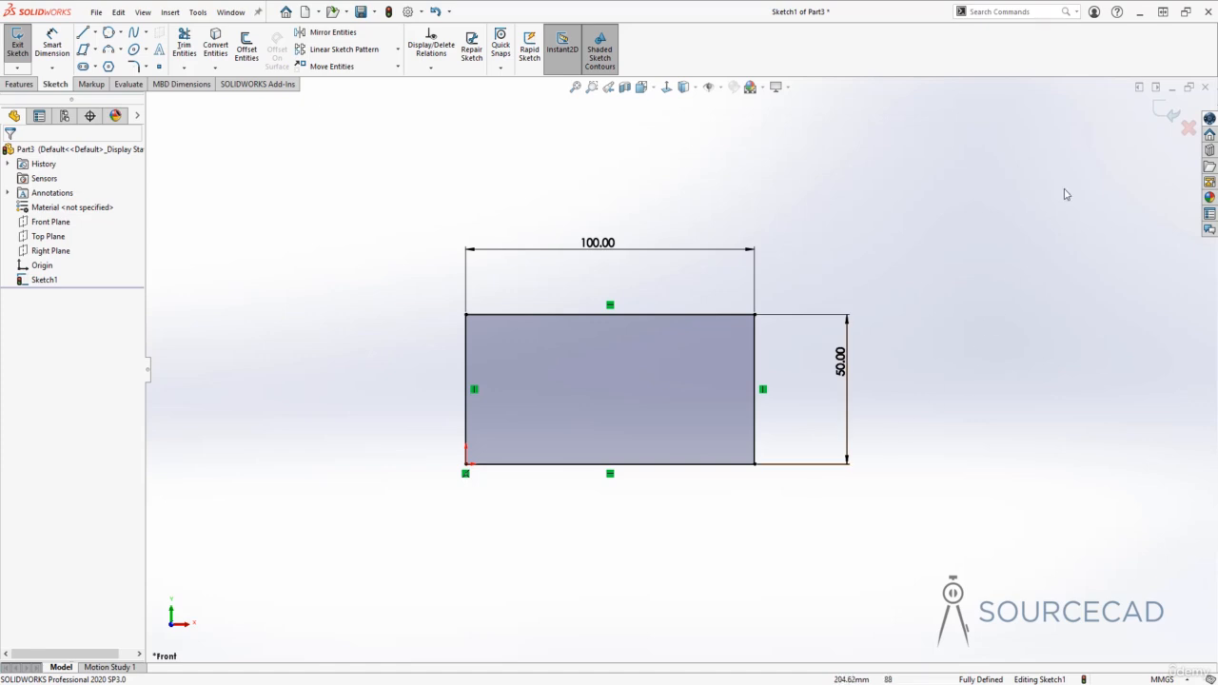
click(1172, 113)
- Reopen Sketch1 for editing from the rectangle's top edge
key(Escape)
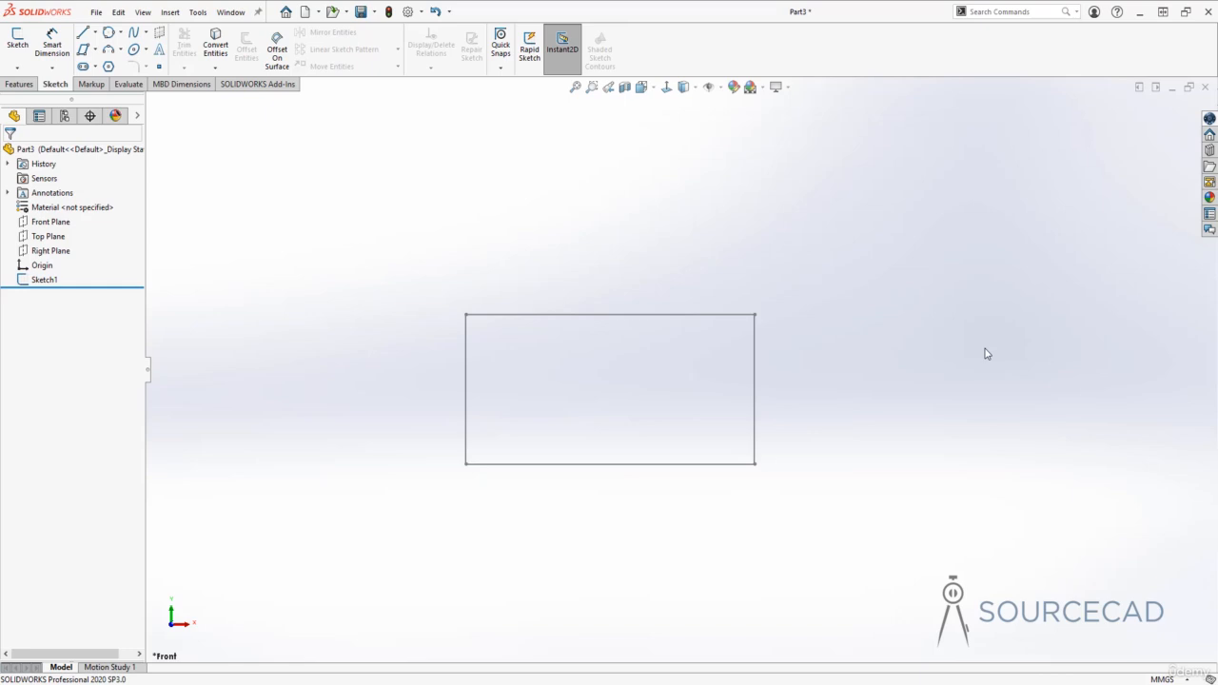
click(677, 314)
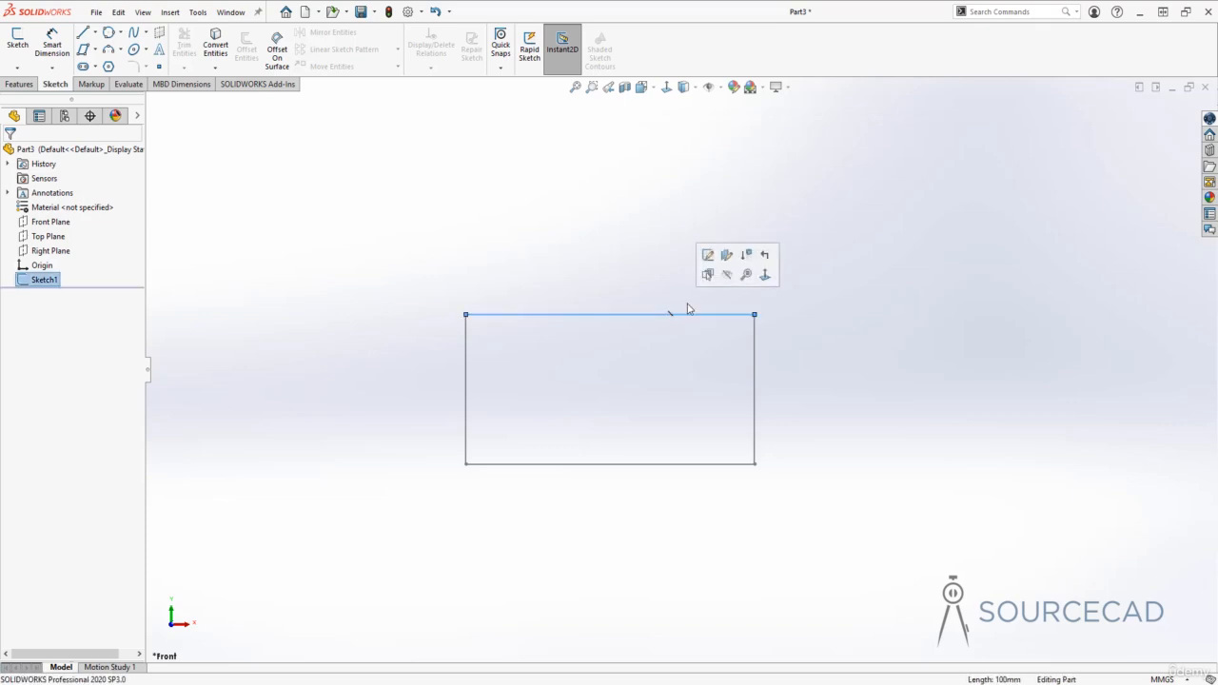
click(707, 255)
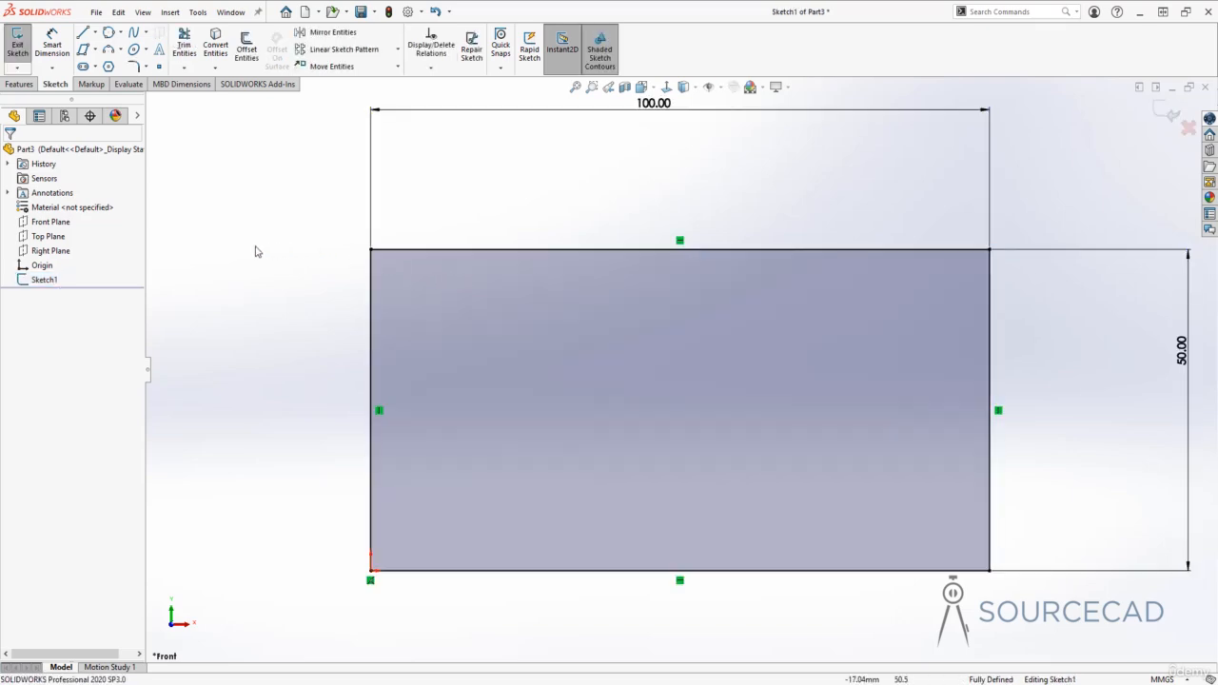
- Bring up Sketch1's options in the feature tree, then dismiss the menu
right_click(39, 283)
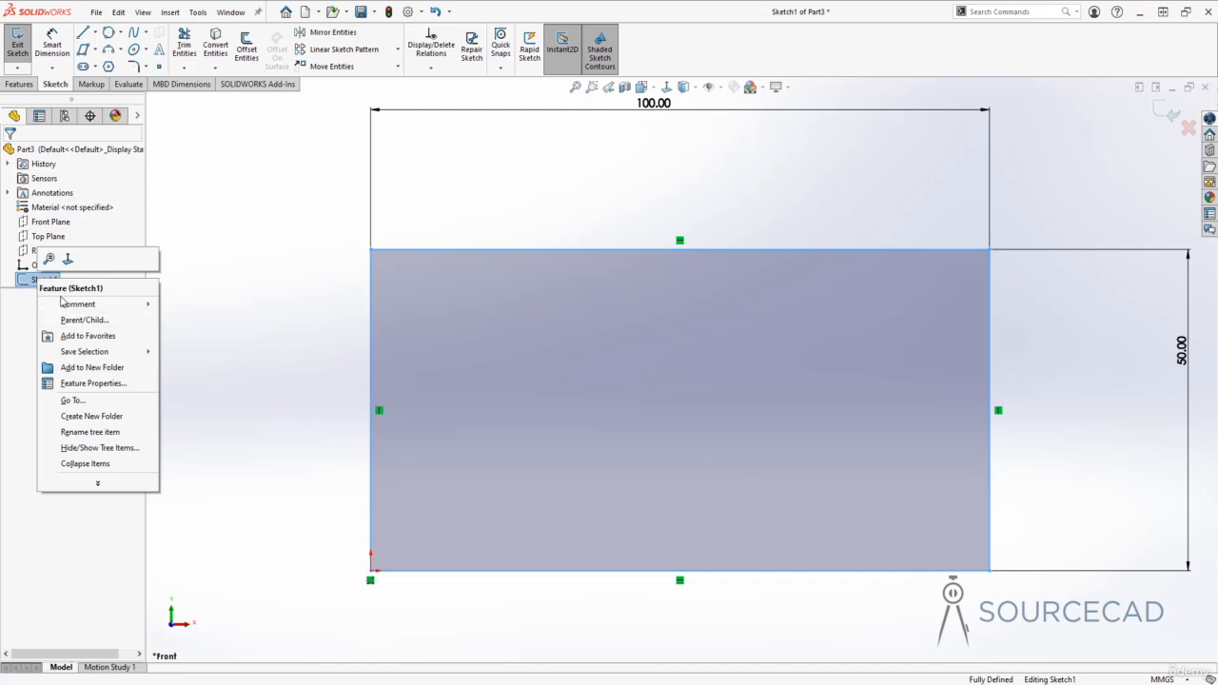
mouse_move(105, 304)
click(292, 295)
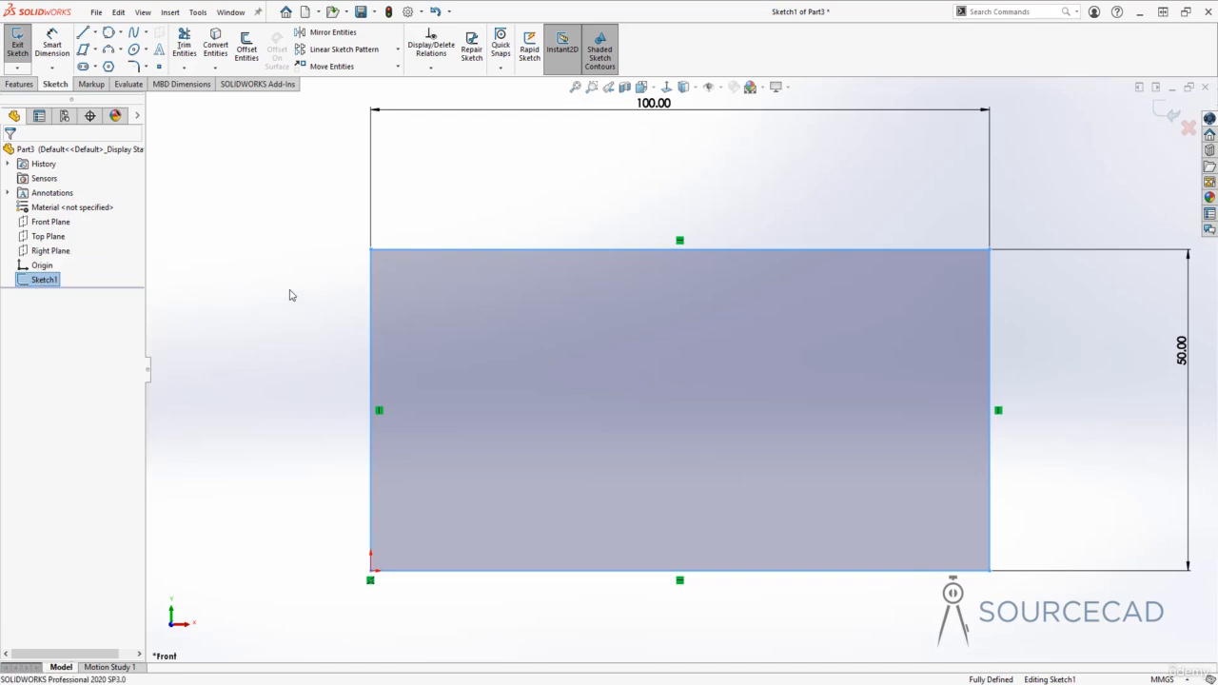